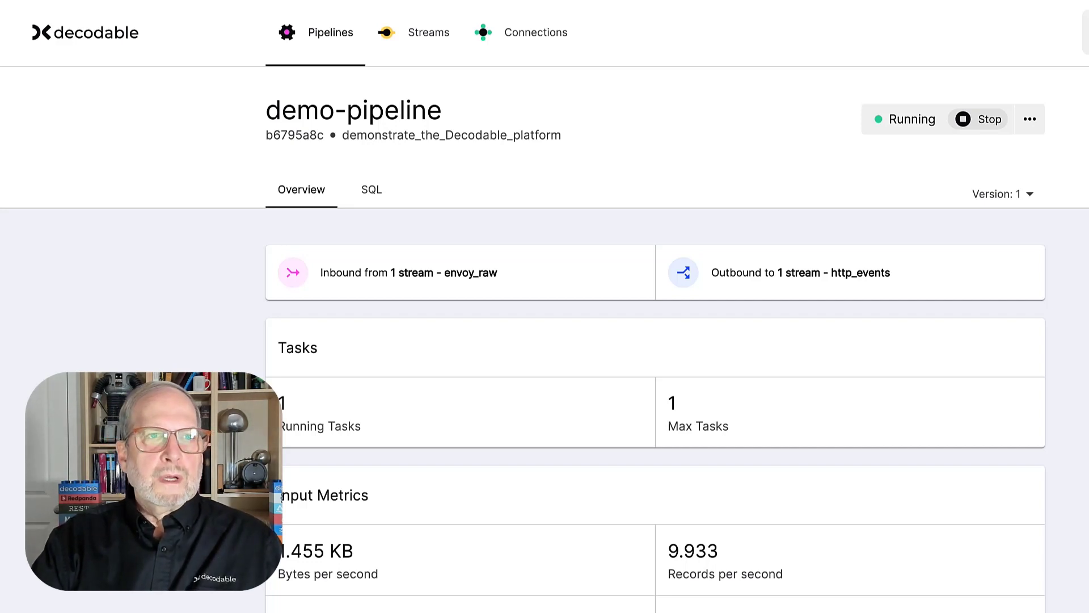
Open the SQL of demo-pipeline and run a preview of its output
scroll(655, 346, down, 1)
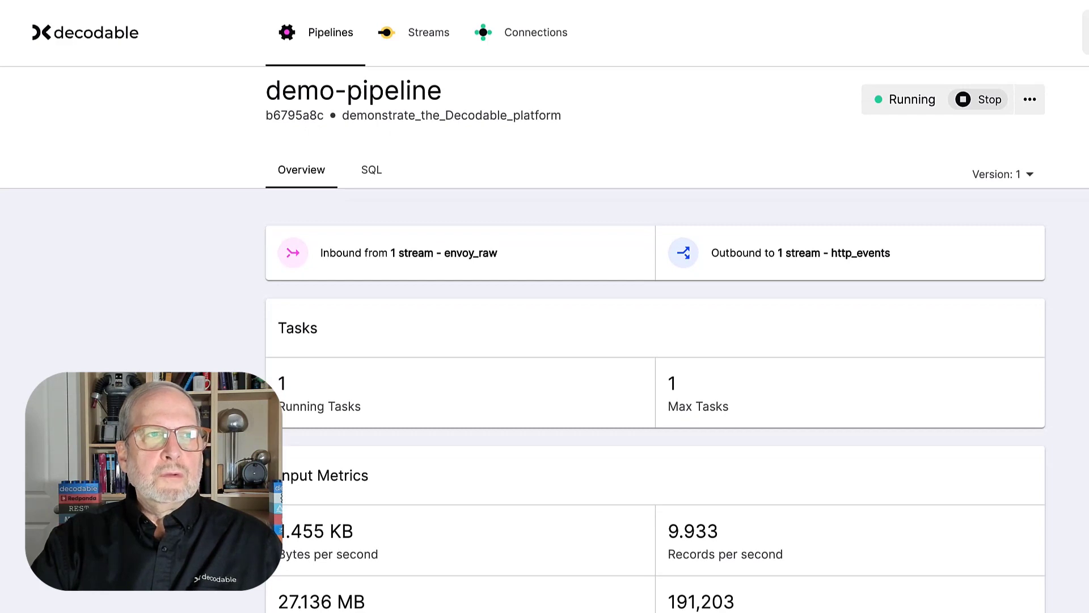
click(374, 173)
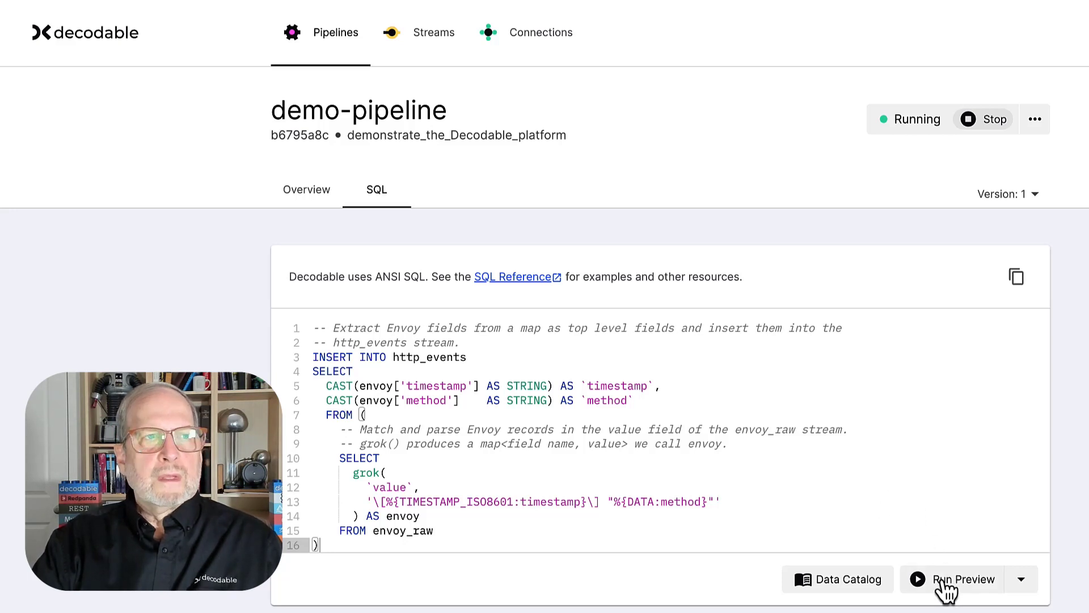
click(943, 580)
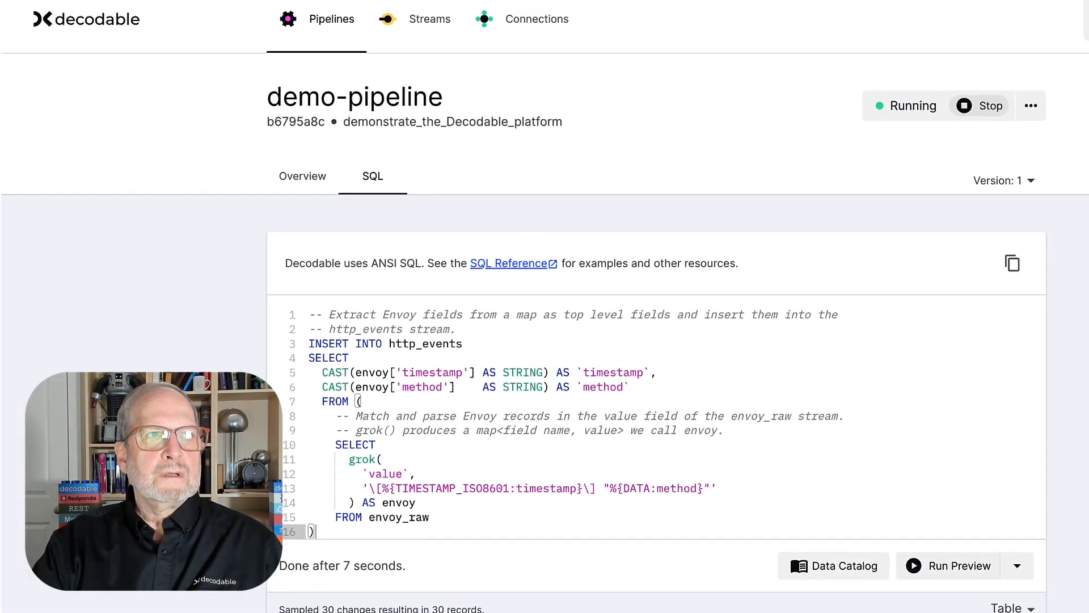
Open demo-pipeline's outbound http_events stream and start a new sink connection for it with the ClickHouse connector
click(303, 176)
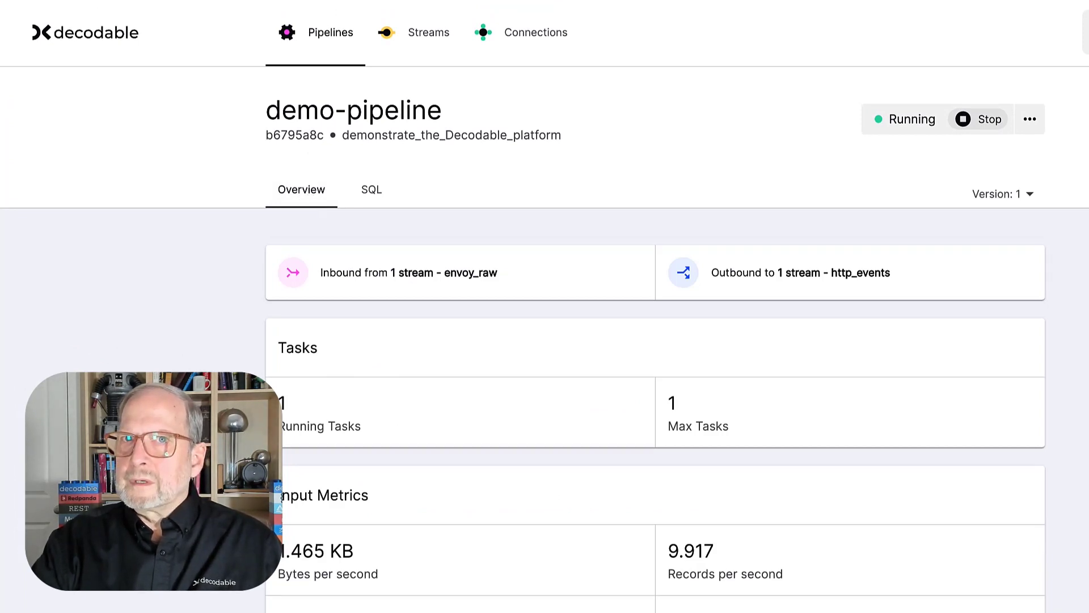
click(806, 276)
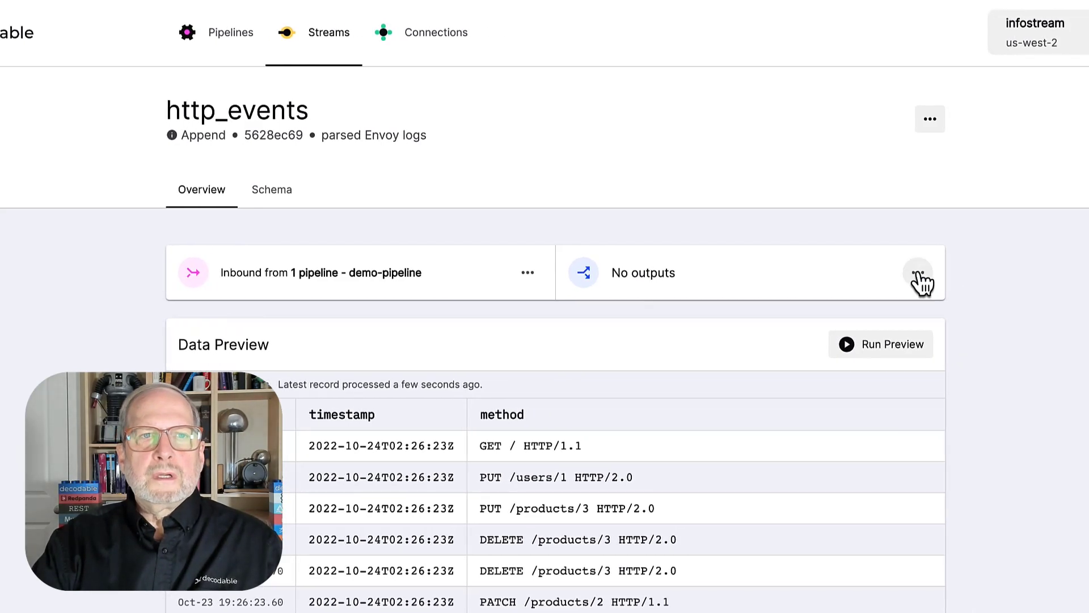
click(917, 274)
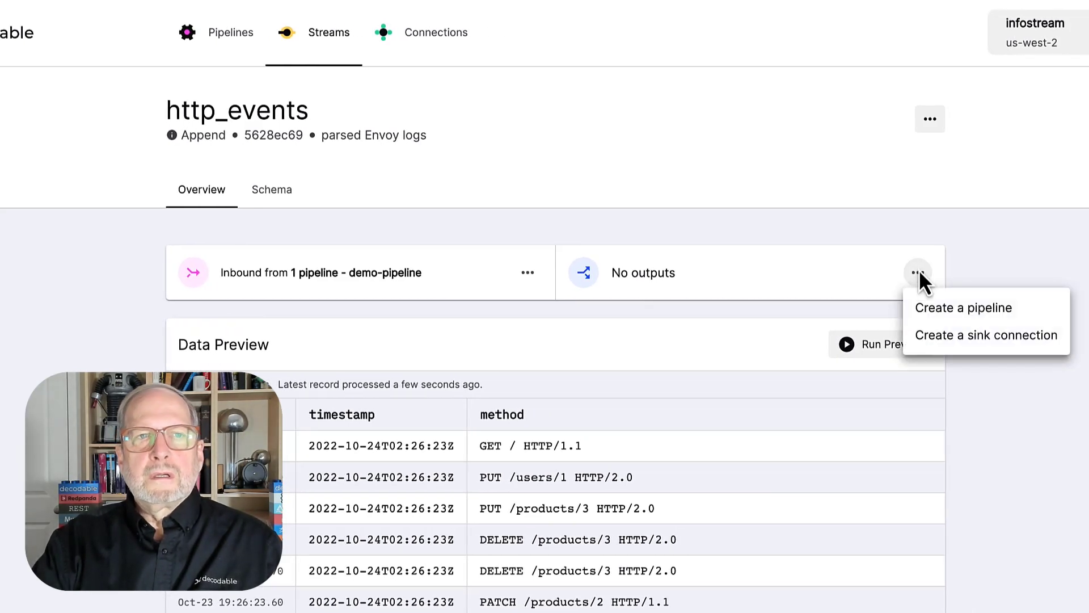
click(950, 344)
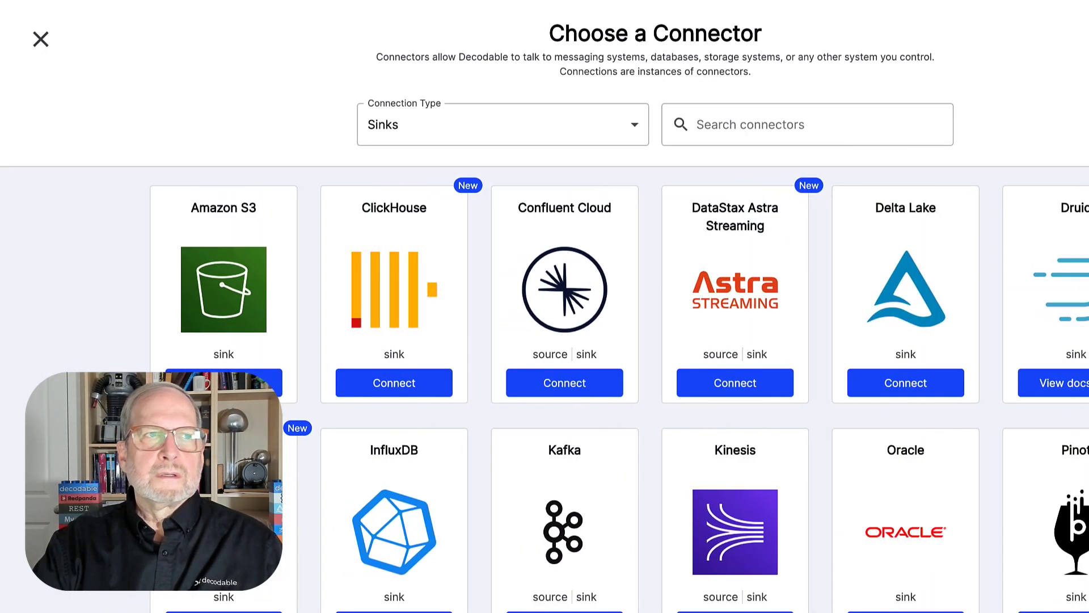
click(377, 393)
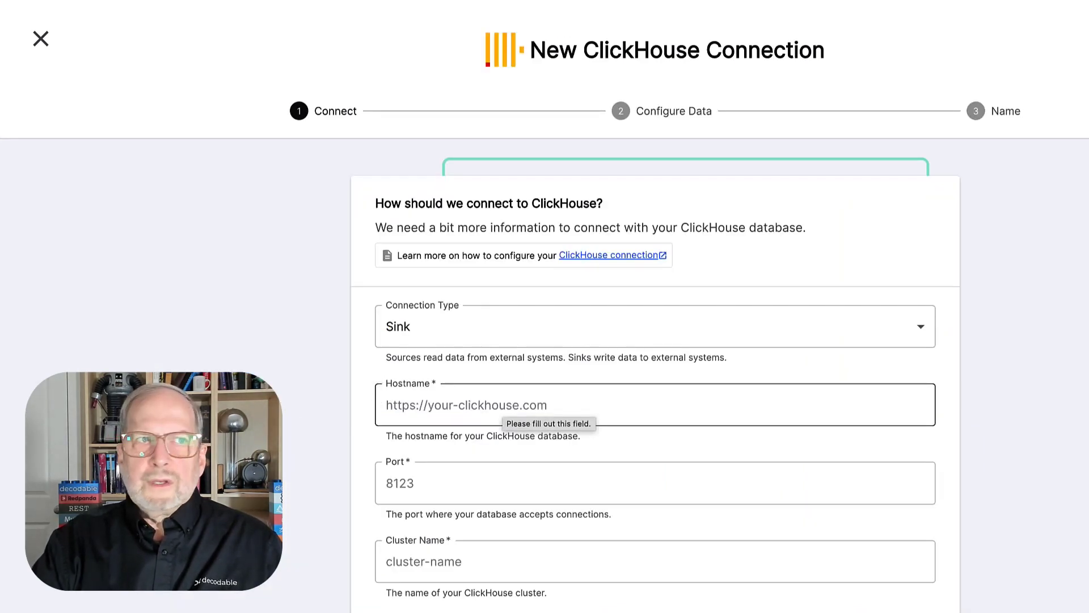
Paste the ClickHouse Cloud service address as the sink connection's hostname
click(397, 404)
right_click(398, 403)
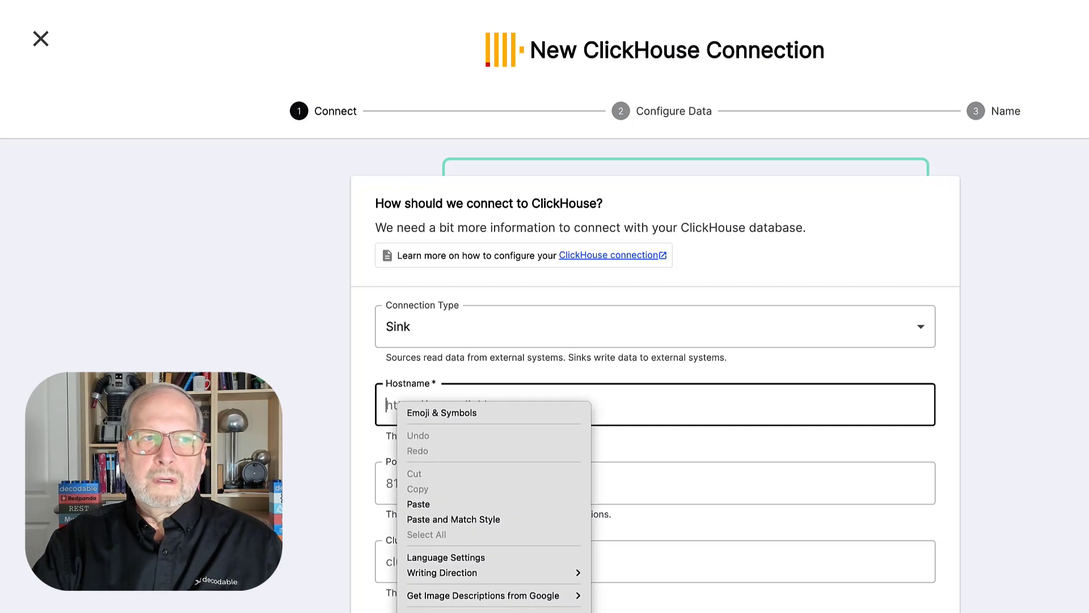
key(Escape)
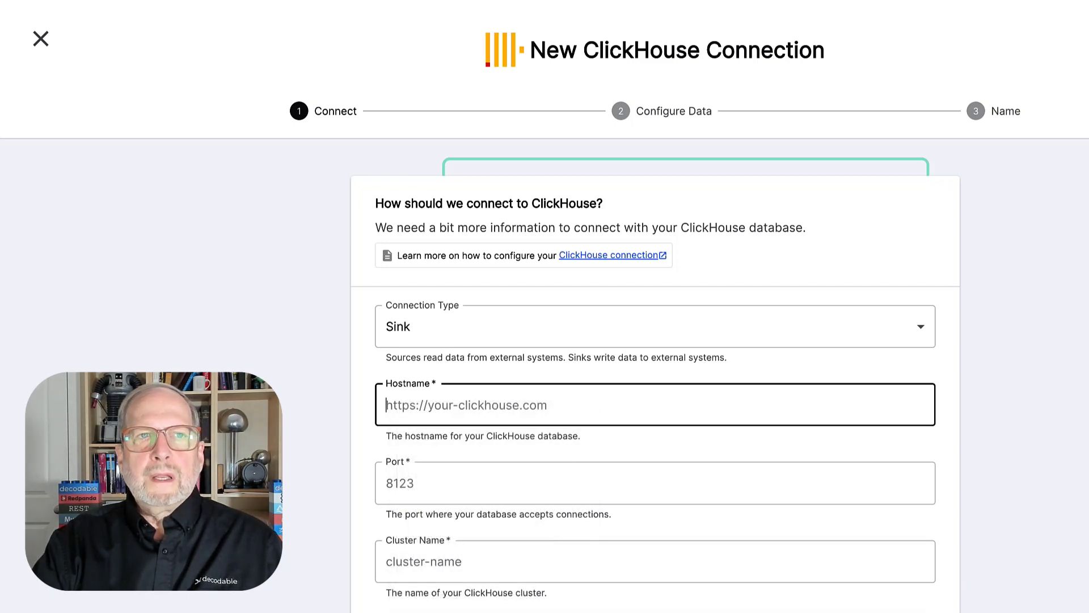
scroll(656, 340, down, 3)
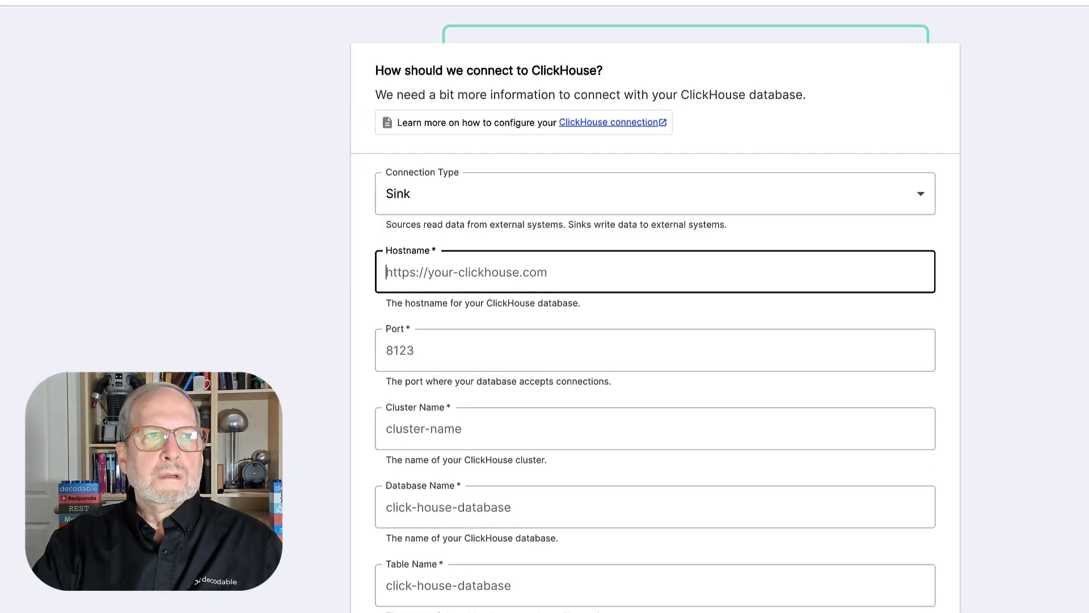
right_click(382, 270)
click(401, 375)
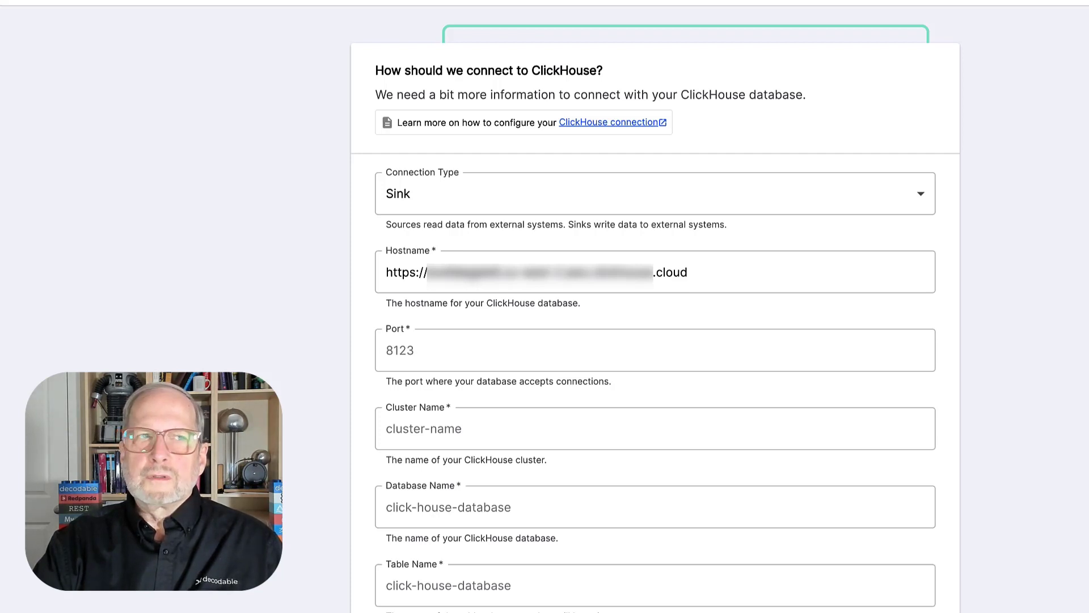
Set the ClickHouse connection's port to 8443 and its cluster name to test-service
click(397, 272)
click(397, 350)
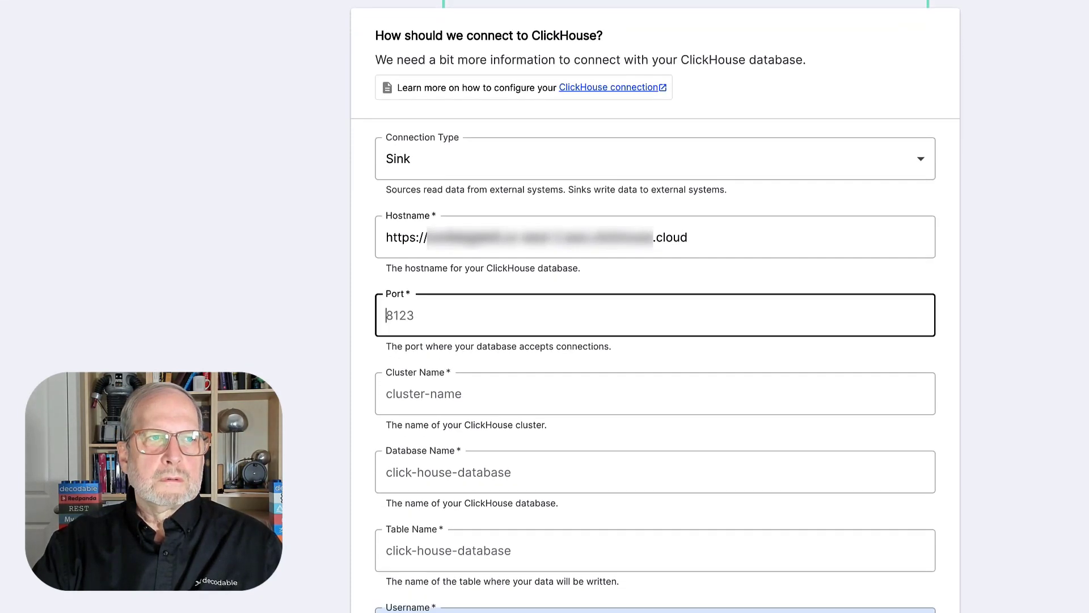
right_click(397, 348)
click(418, 309)
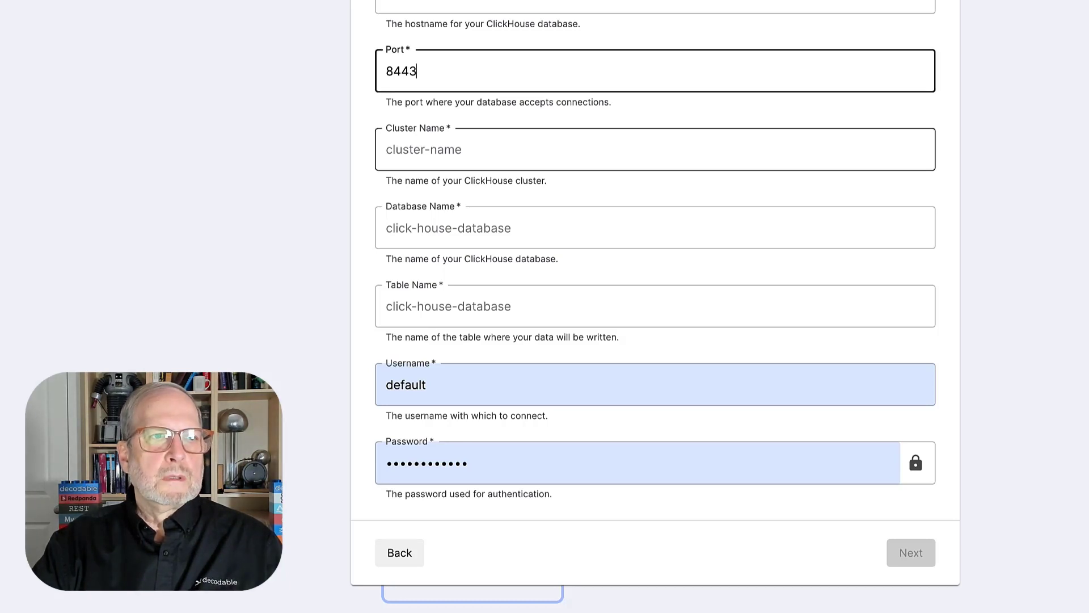
click(390, 148)
right_click(391, 148)
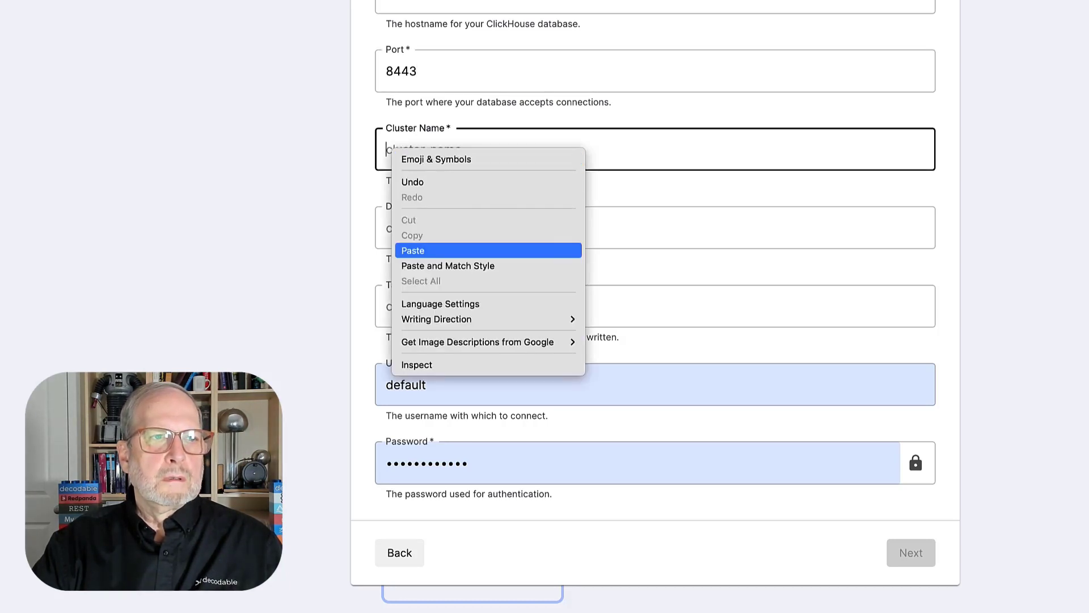
click(413, 250)
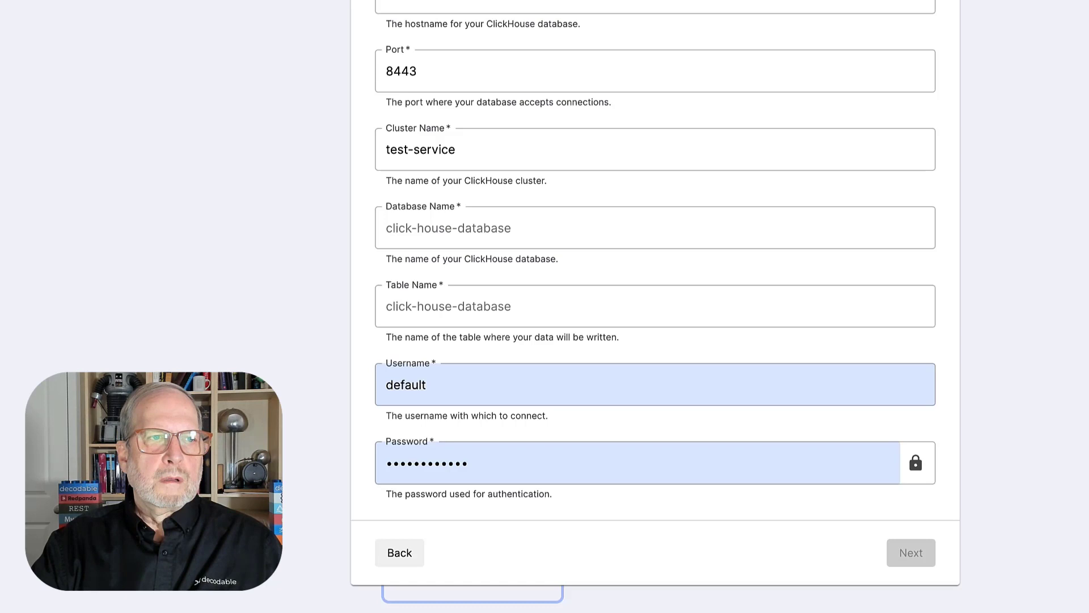
Set the database name to default and the table name to log_data, and continue to the data configuration
click(455, 149)
key(Tab)
right_click(390, 225)
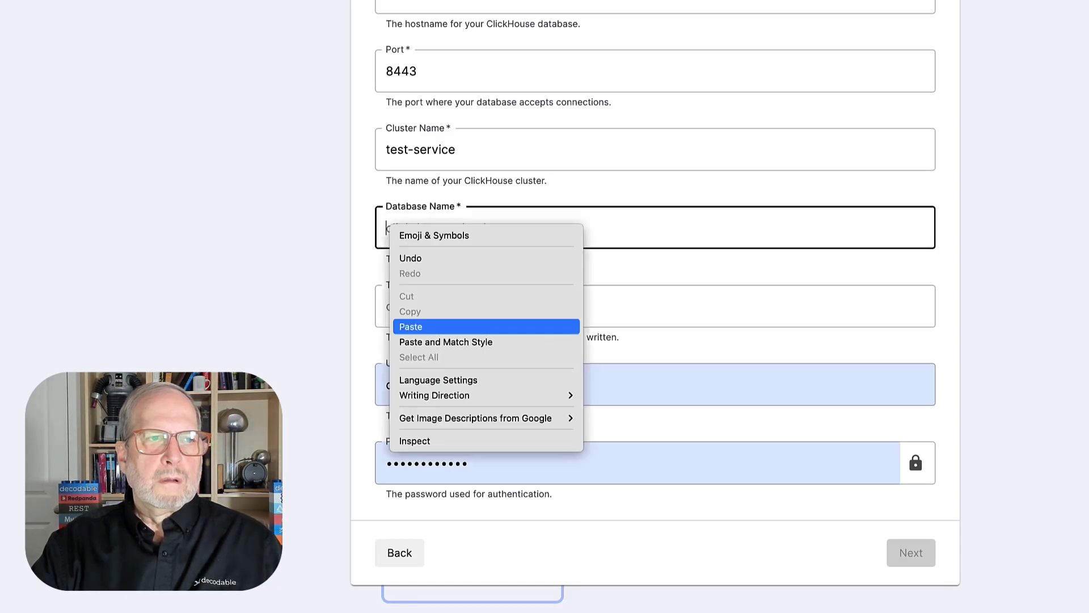
click(411, 326)
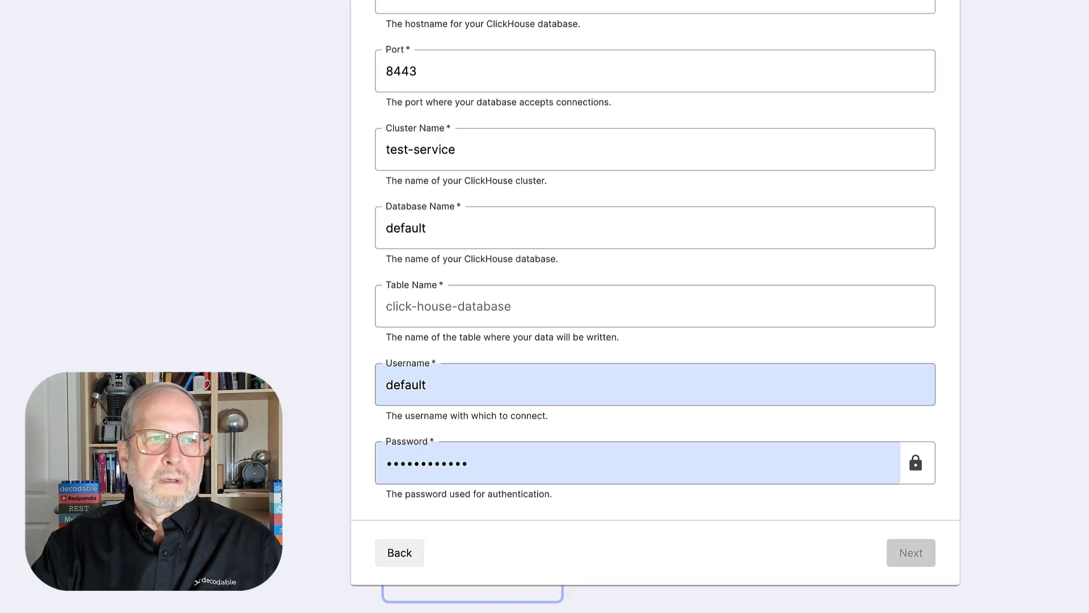
click(427, 227)
click(387, 305)
right_click(388, 304)
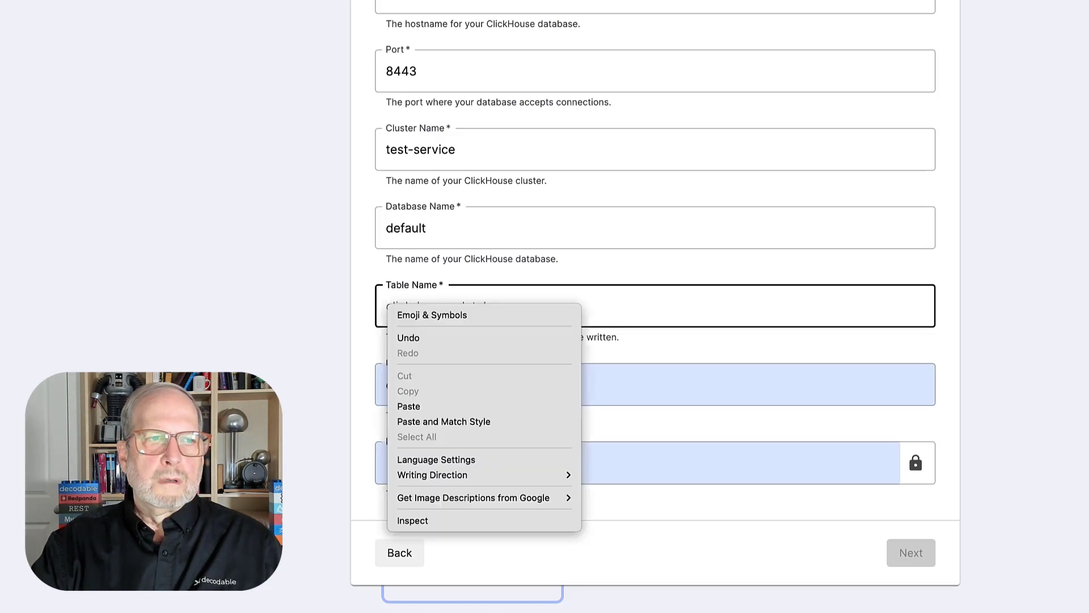
click(408, 406)
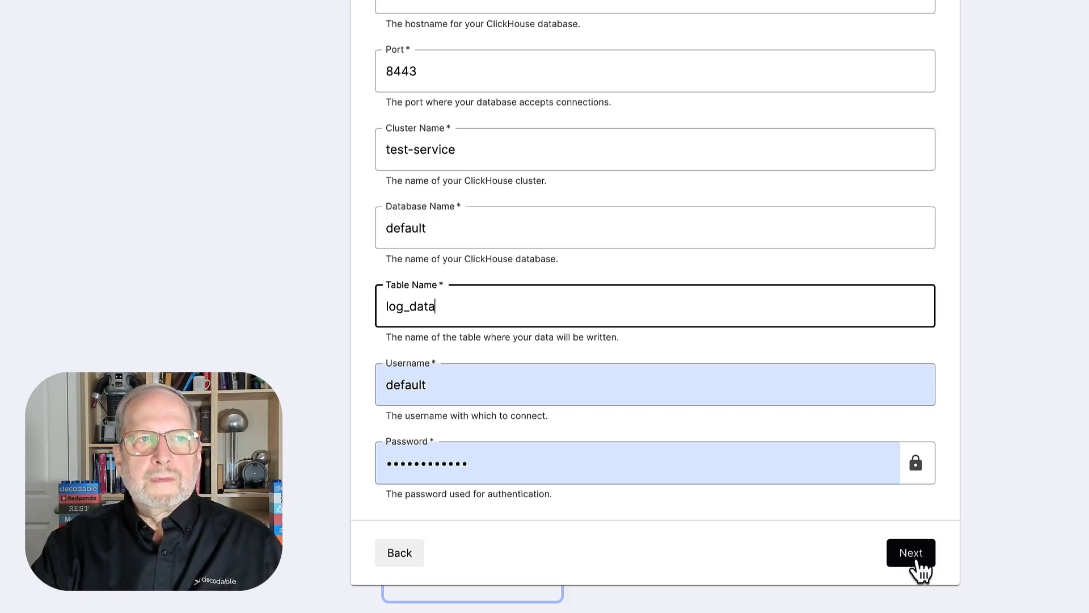
click(915, 560)
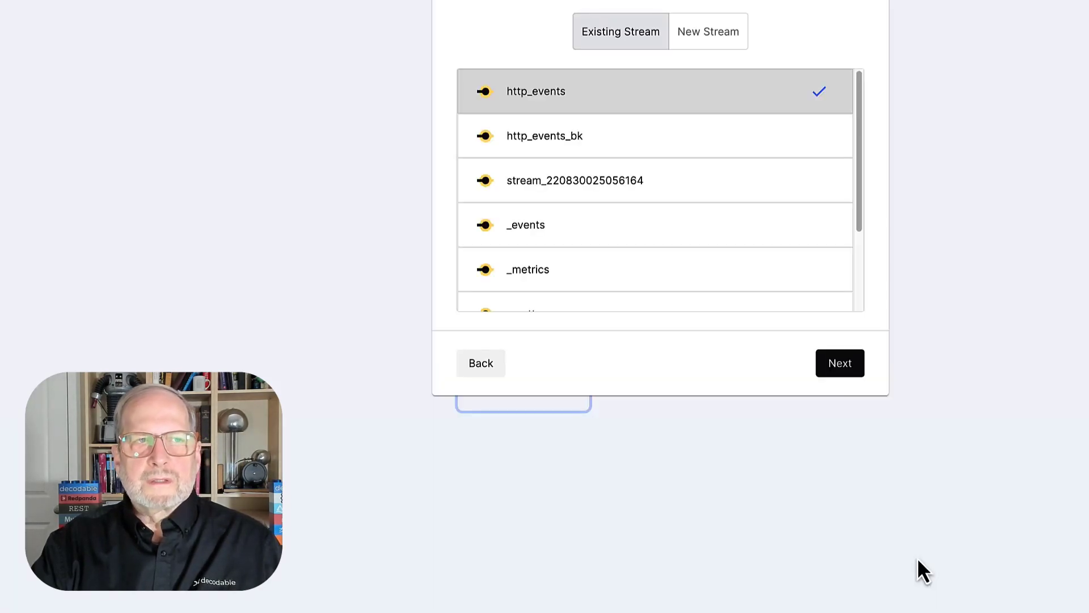
Keep the existing http_events stream as the connection's data source and accept its timestamp and method schema
scroll(754, 323, up, 3)
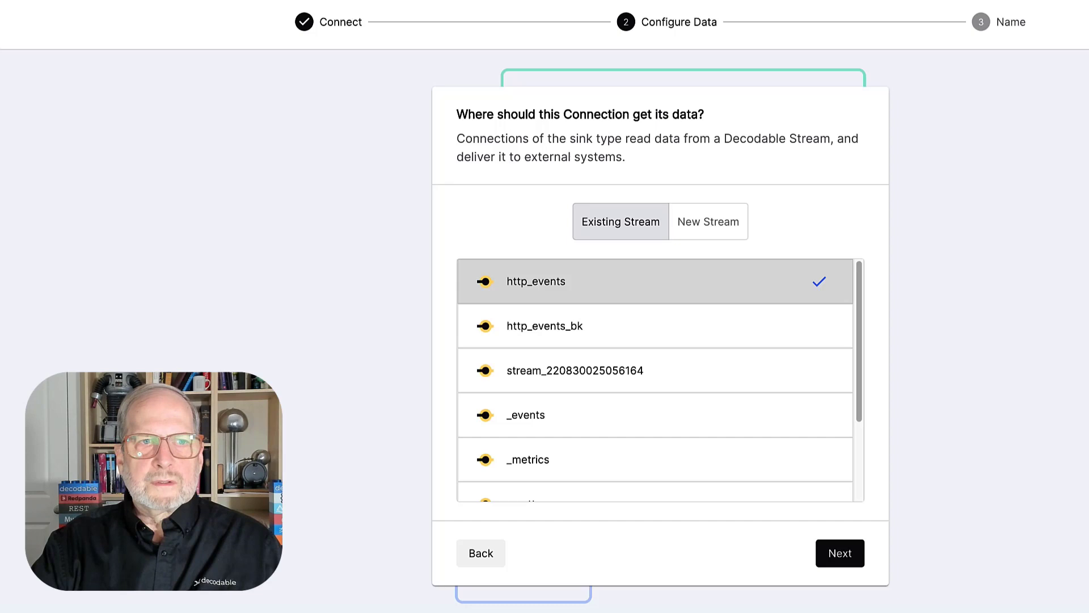
click(848, 561)
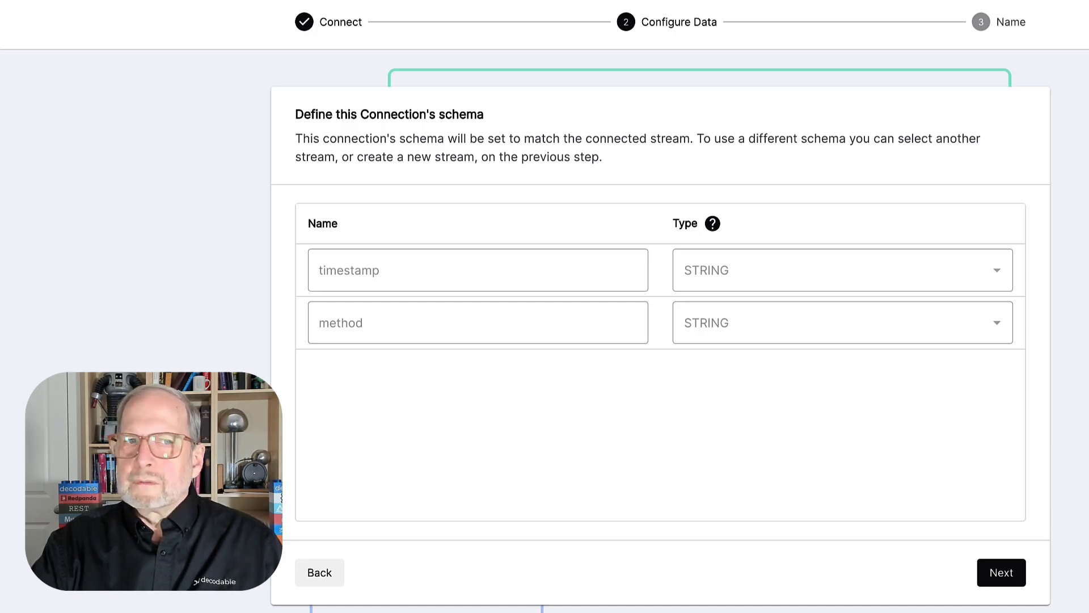
click(1003, 573)
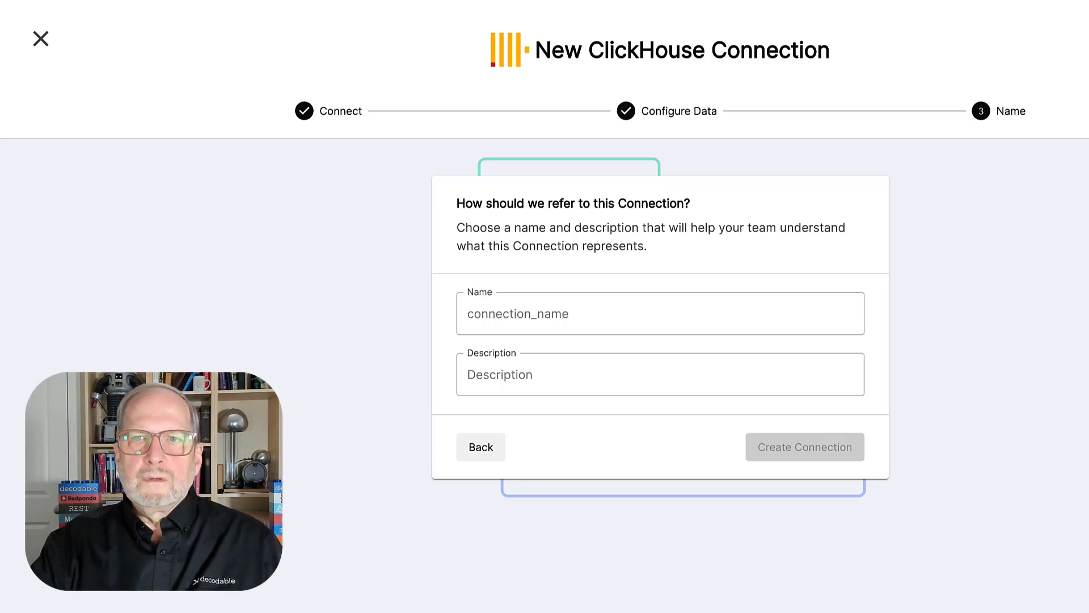
Name the connection log_data_table, describe it as "Writes to the log_data table", and create it
click(480, 313)
right_click(479, 313)
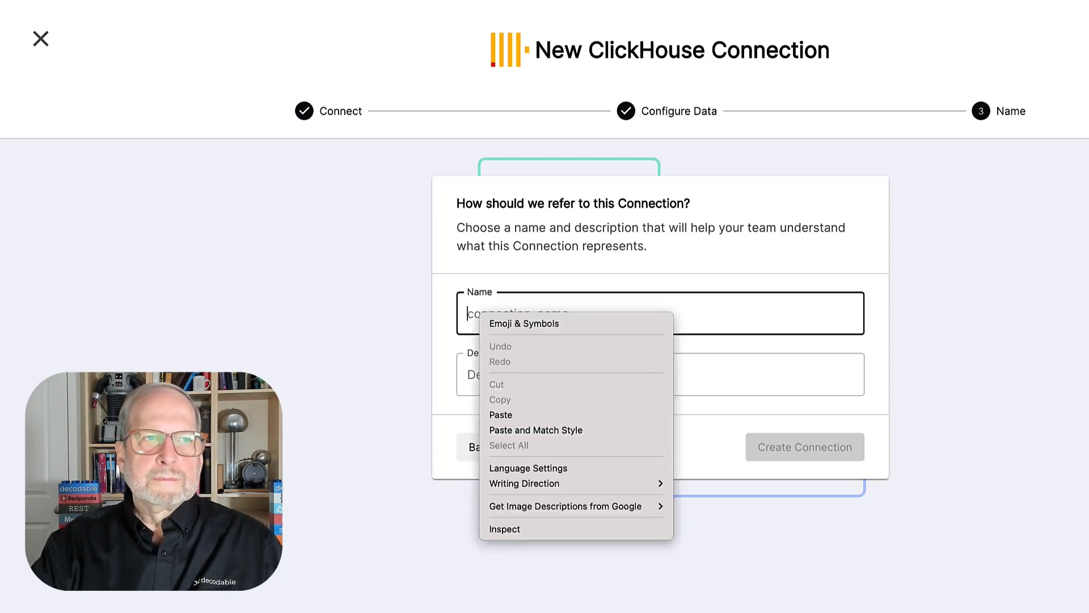
click(501, 415)
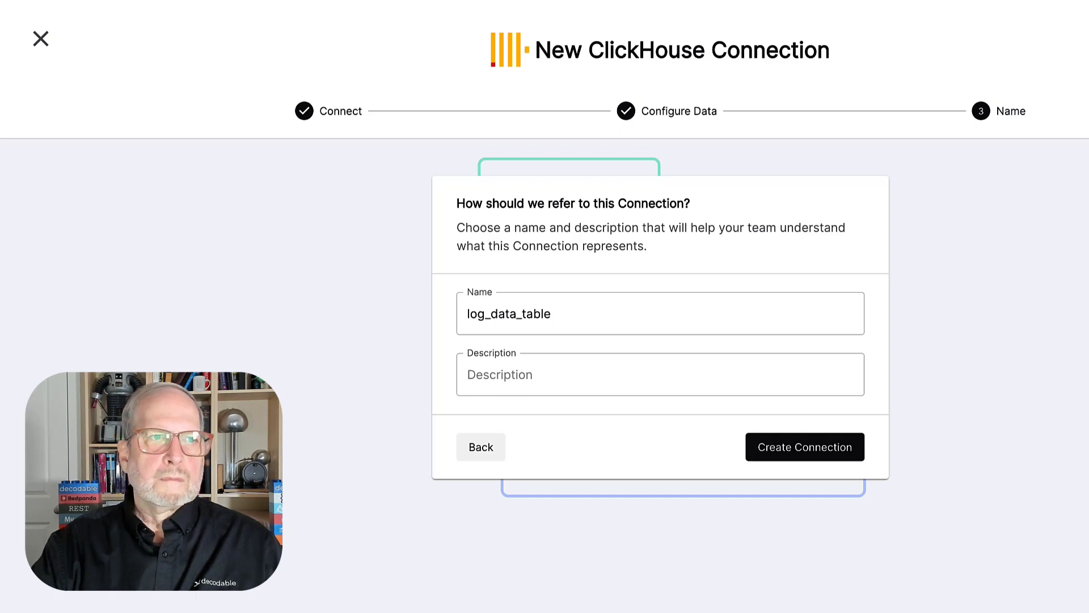
click(551, 314)
key(Tab)
right_click(470, 371)
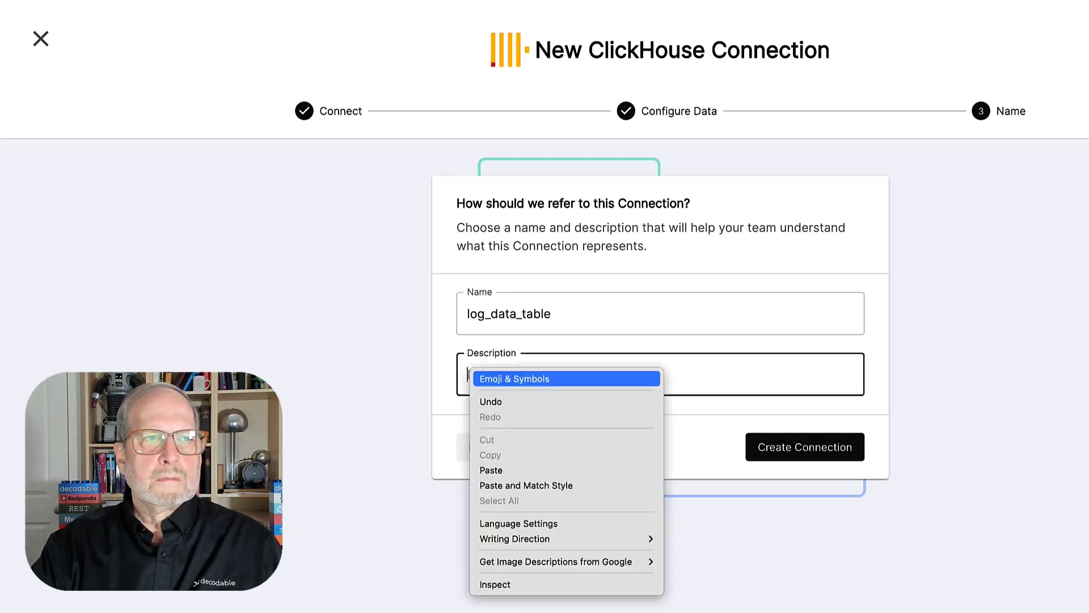
click(491, 470)
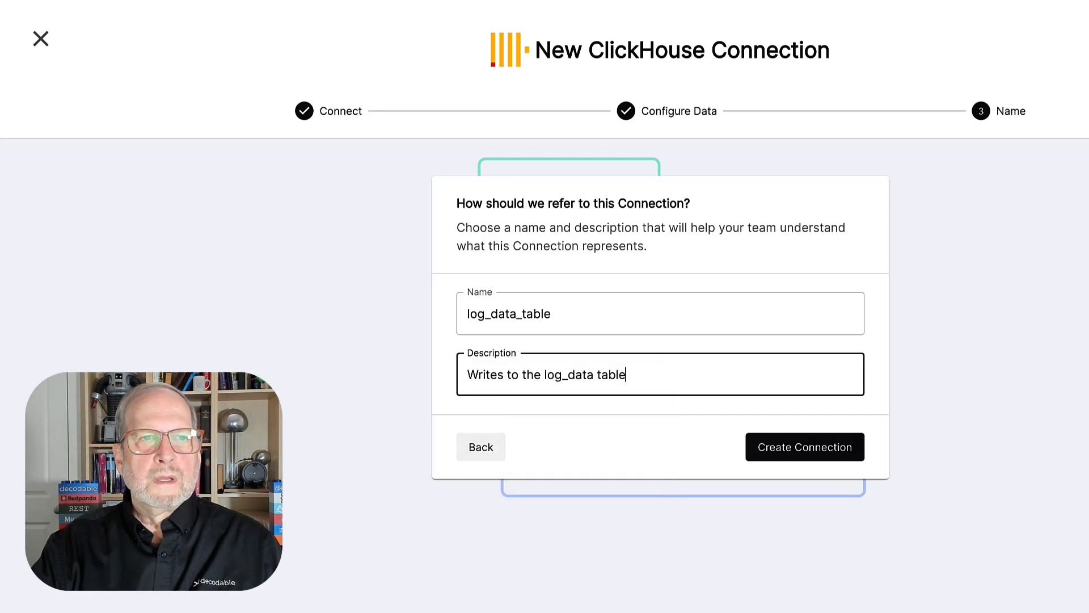
click(823, 453)
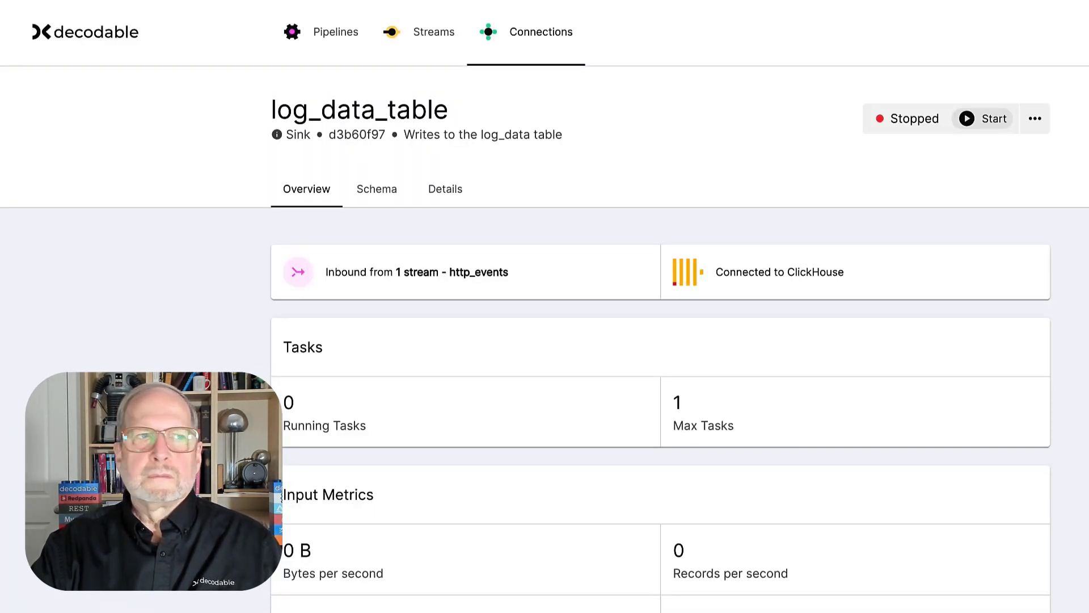
Start the log_data_table sink connection
click(992, 120)
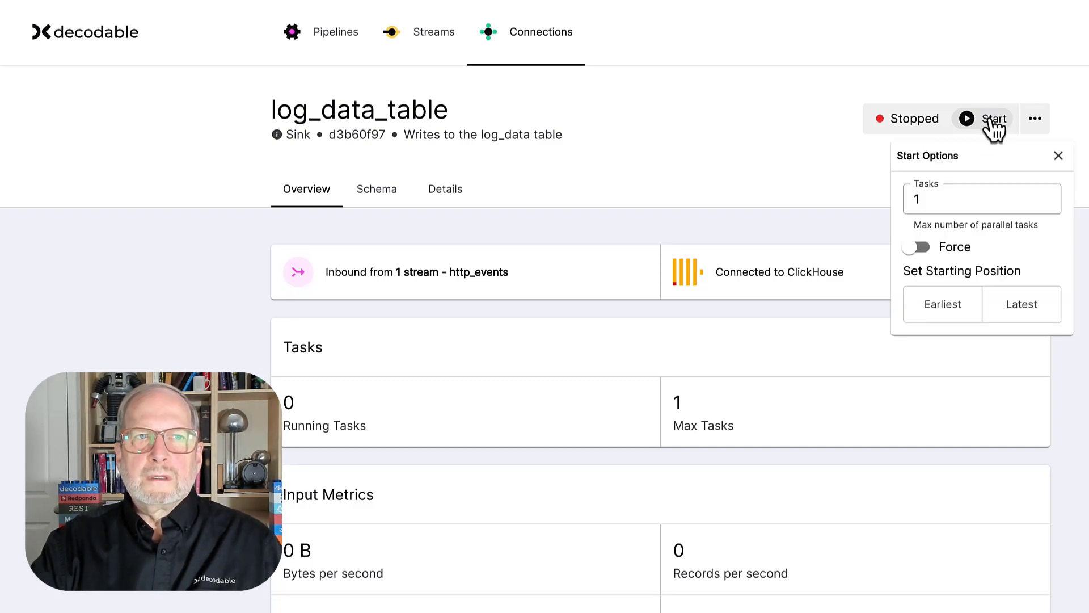
click(991, 122)
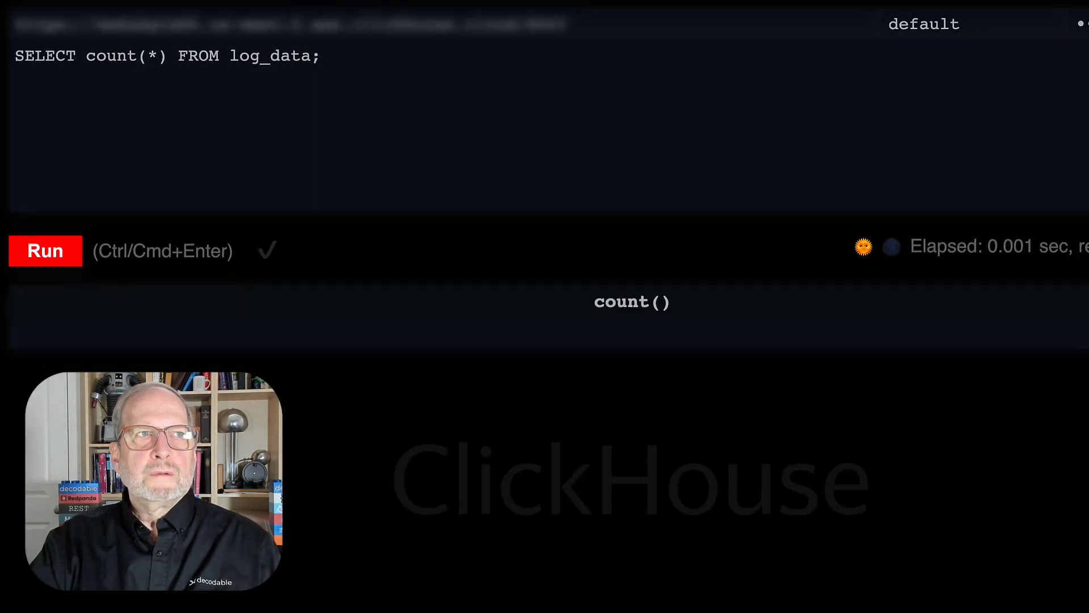
Switch to the ClickHouse query console and run SELECT count(*) FROM log_data; three times
click(36, 233)
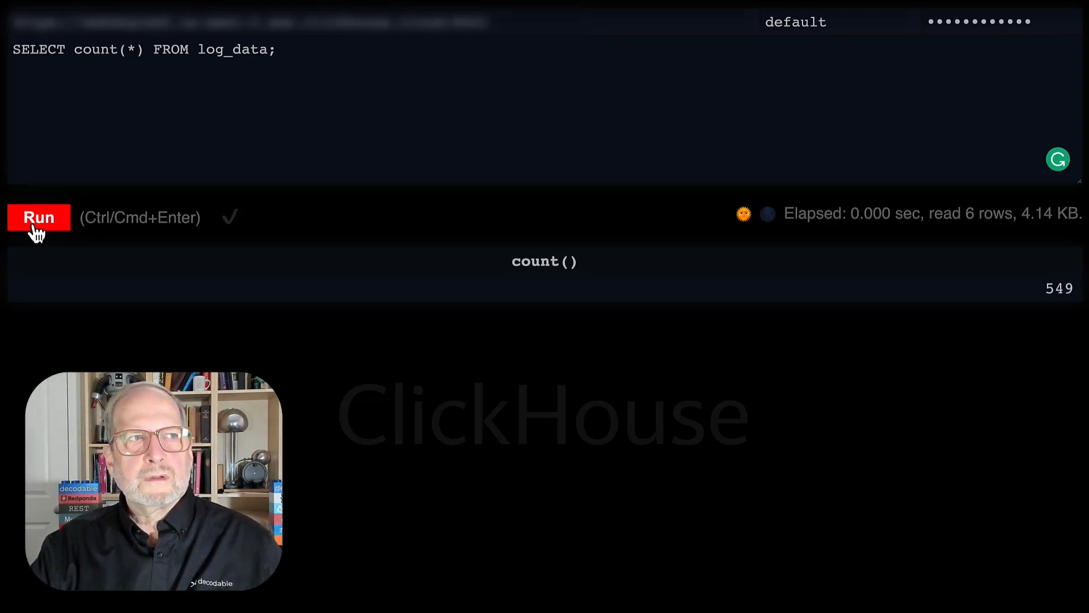
click(37, 219)
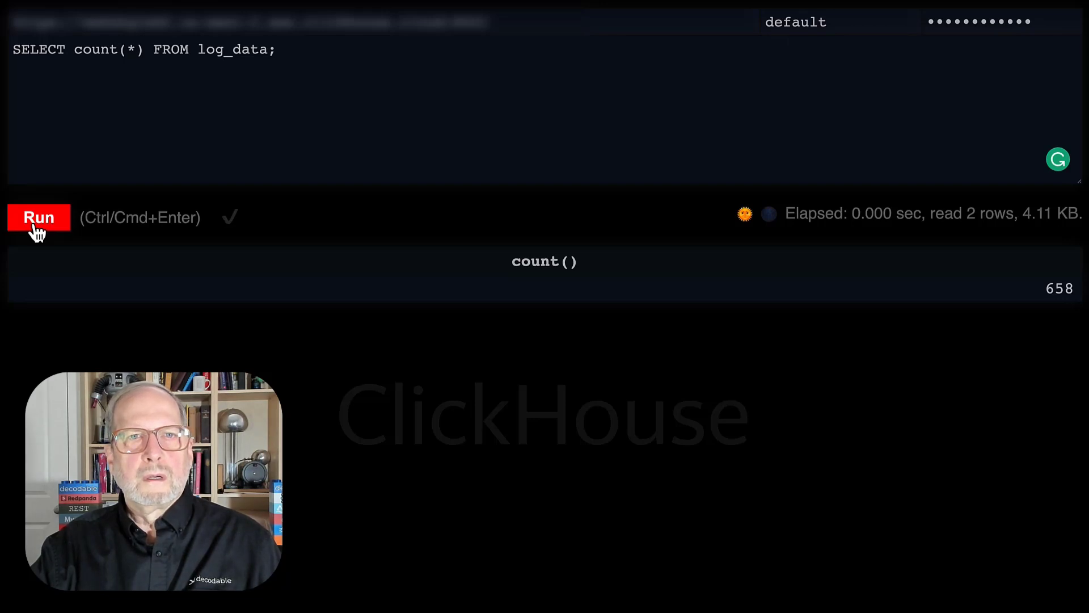
click(40, 222)
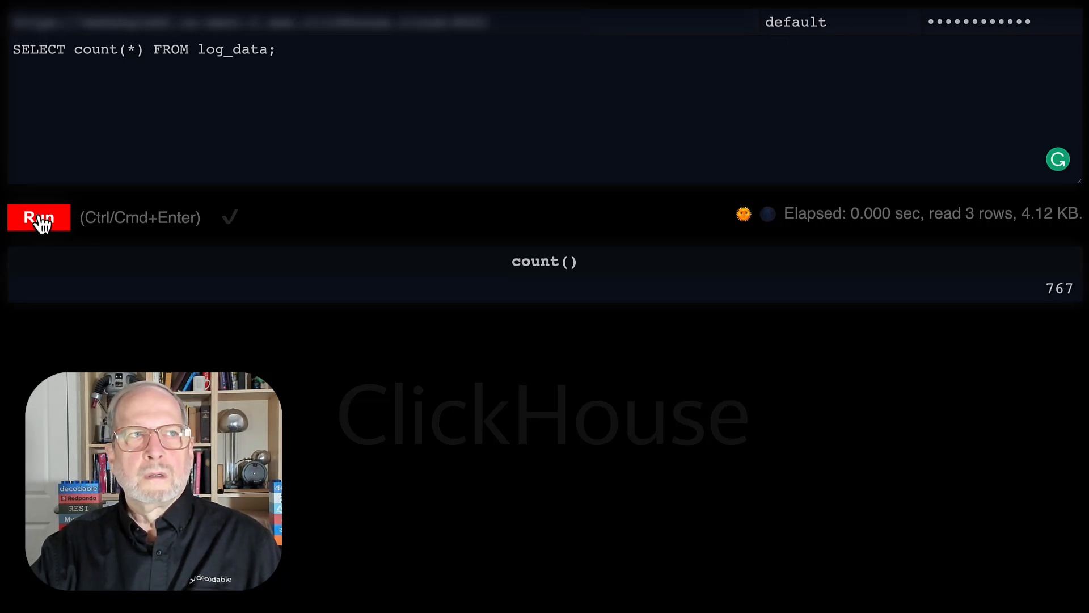
Change the row-count query to SELECT * FROM log_data; and run it to list the rows
click(146, 51)
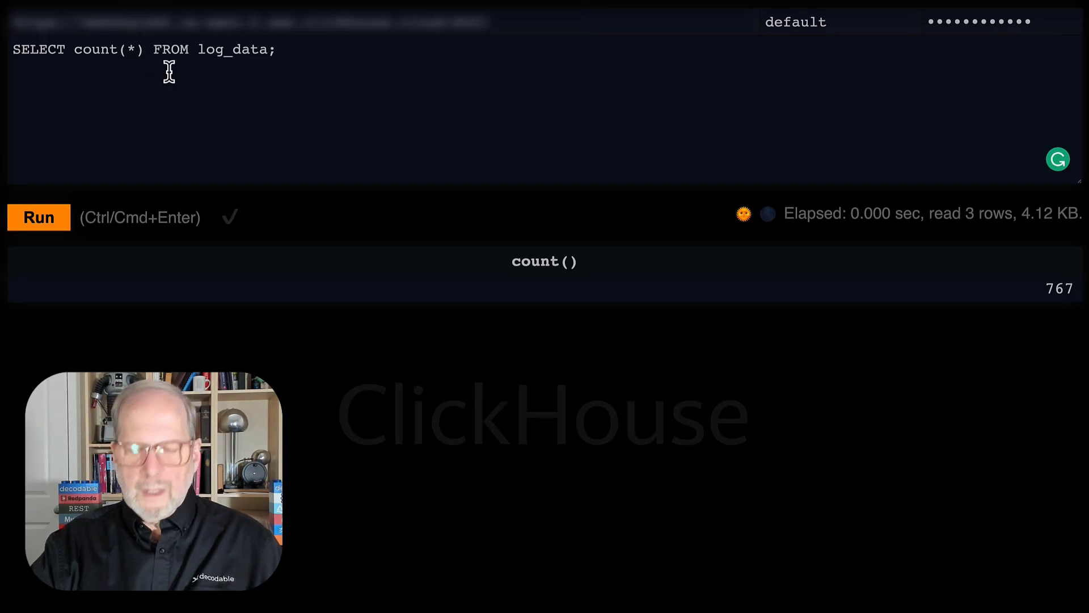
key(BackSpace)
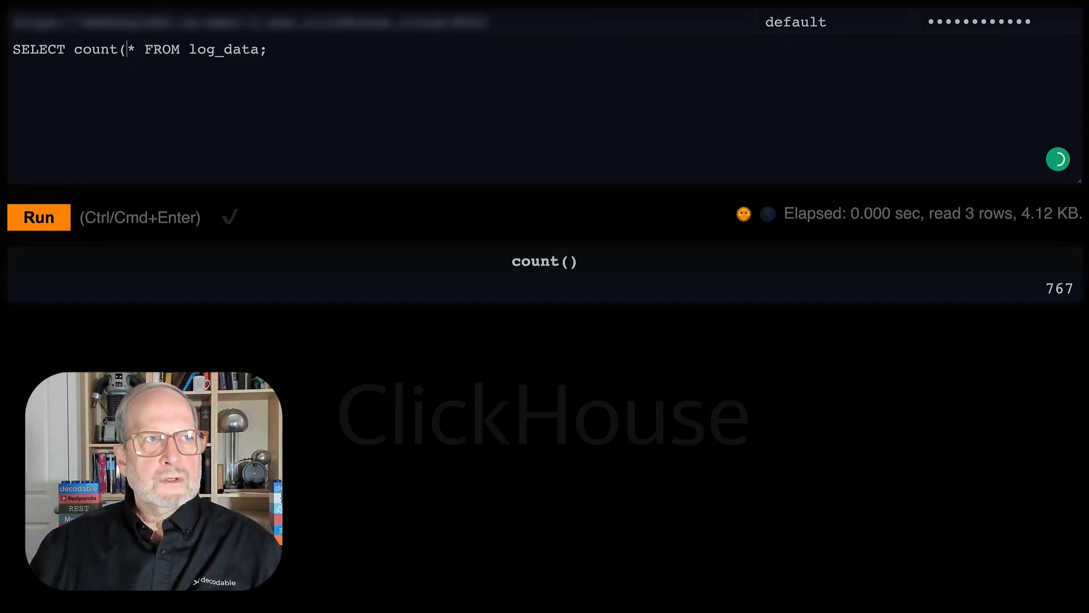
key(BackSpace)
key(BackSpace)
key(BackSpace)
key(BackSpace)
key(BackSpace)
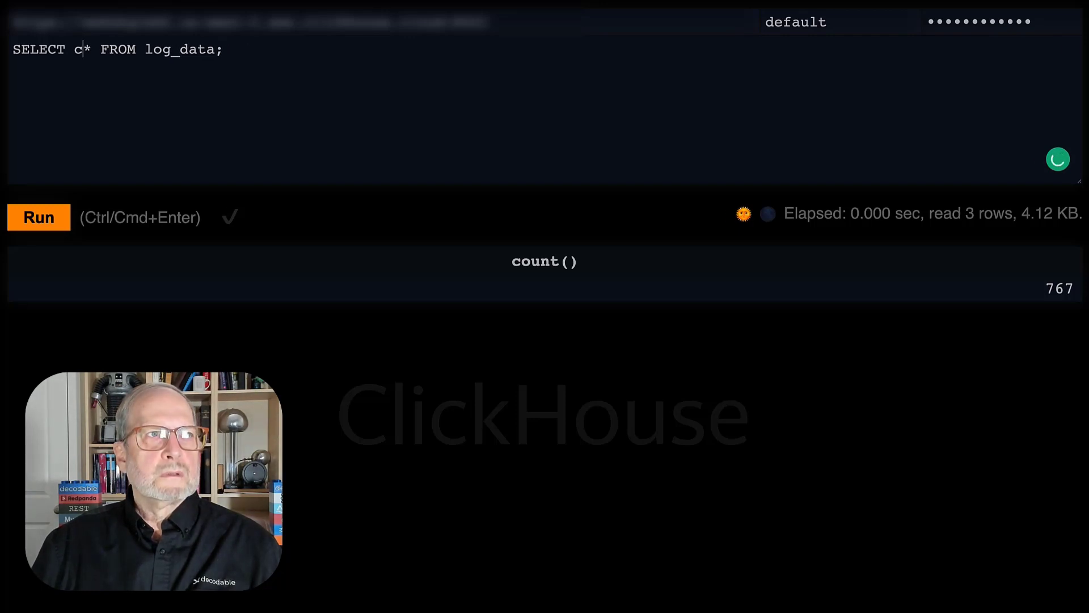
key(BackSpace)
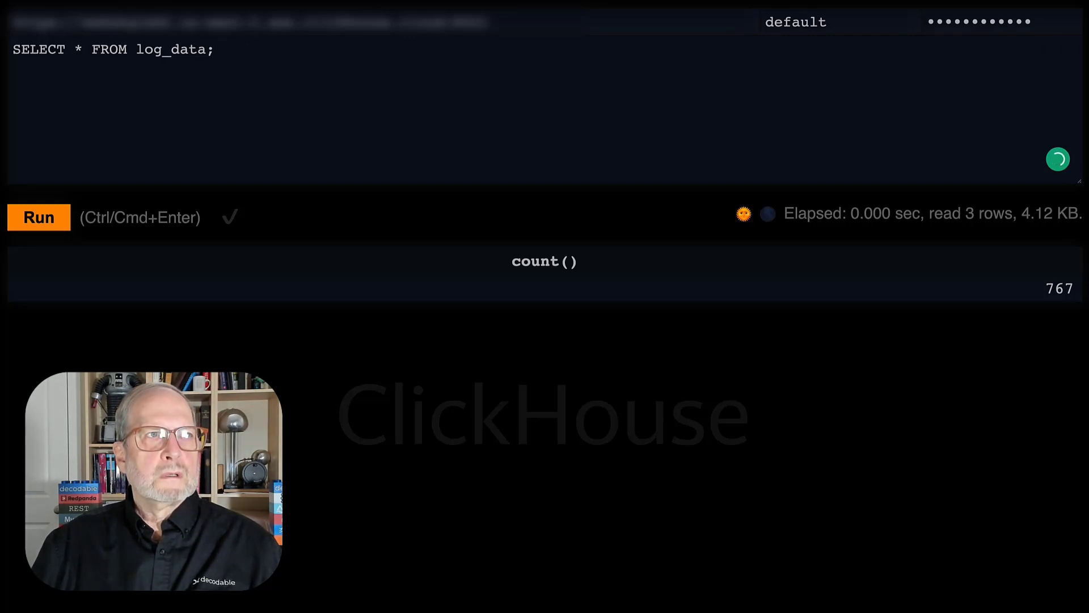
click(47, 225)
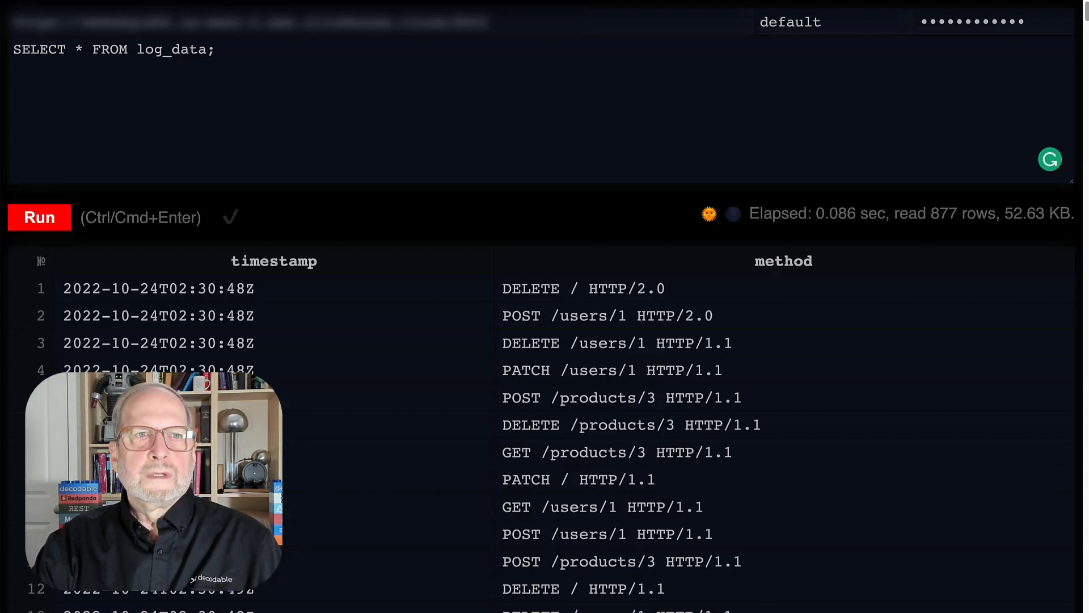
click(39, 217)
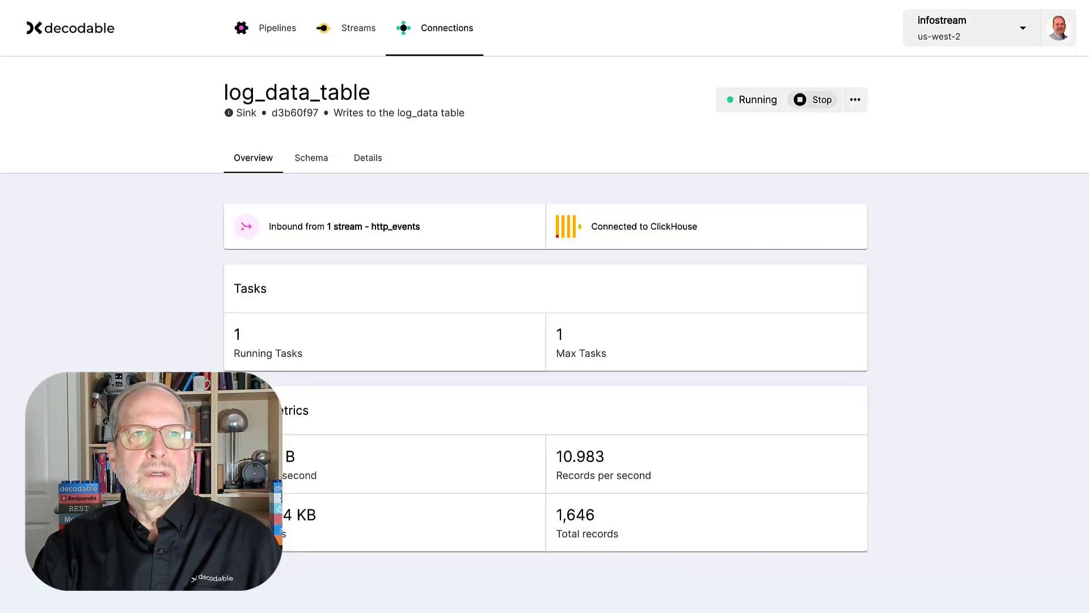
Switch to Decodable and stop the log_data_table sink connection
click(823, 103)
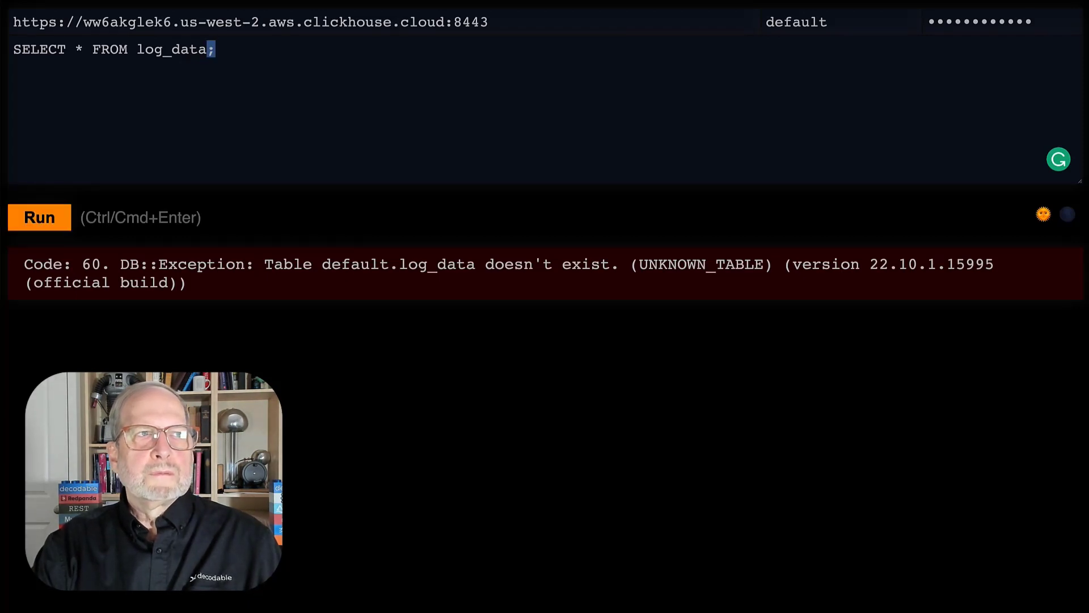
In the ClickHouse console, create a MergeTree table log_data with String columns timestamp and method, using timestamp as primary key and sort order
drag(214, 49, 13, 50)
right_click(68, 45)
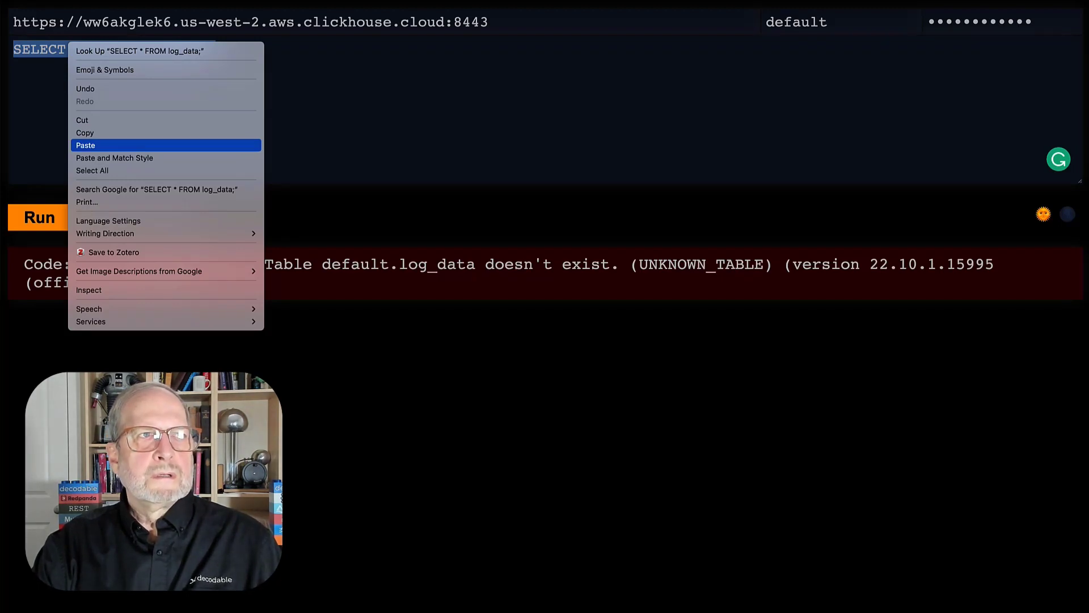
key(Escape)
key(BackSpace)
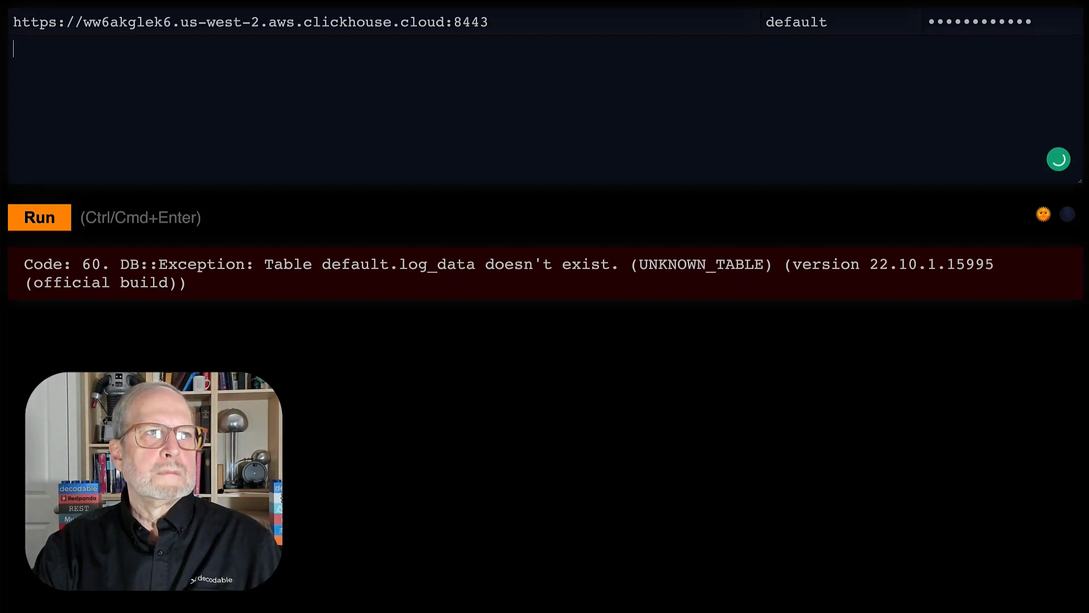
right_click(35, 50)
key(Escape)
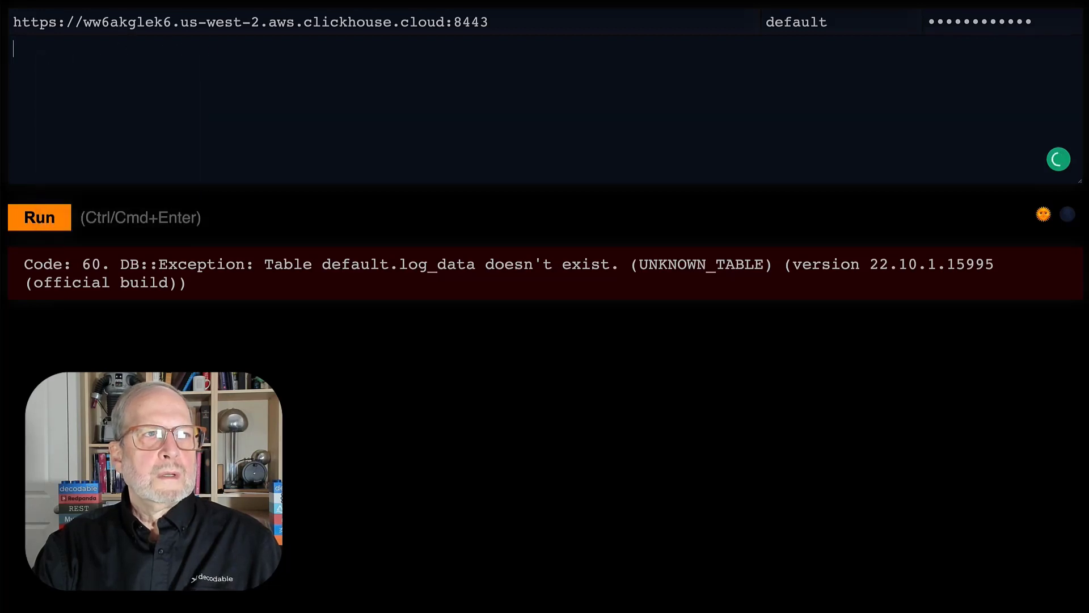
text(CREATE TABLE log_data (  timestamp String,  method String, ) ENGINE = MergeTree() PRIMARY KEY timestamp ORDER BY timestamp;)
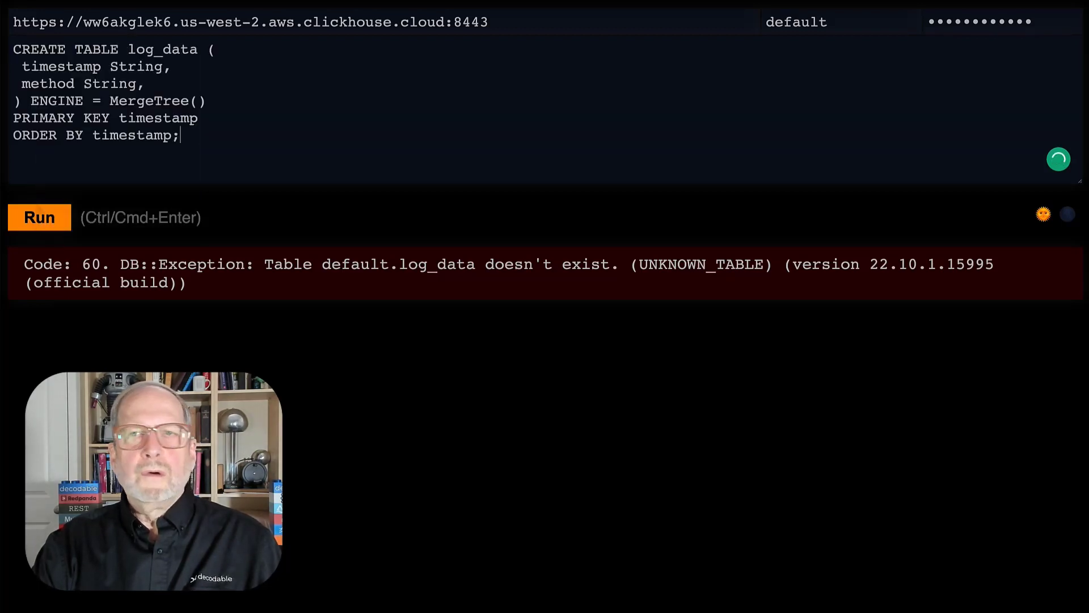
click(39, 221)
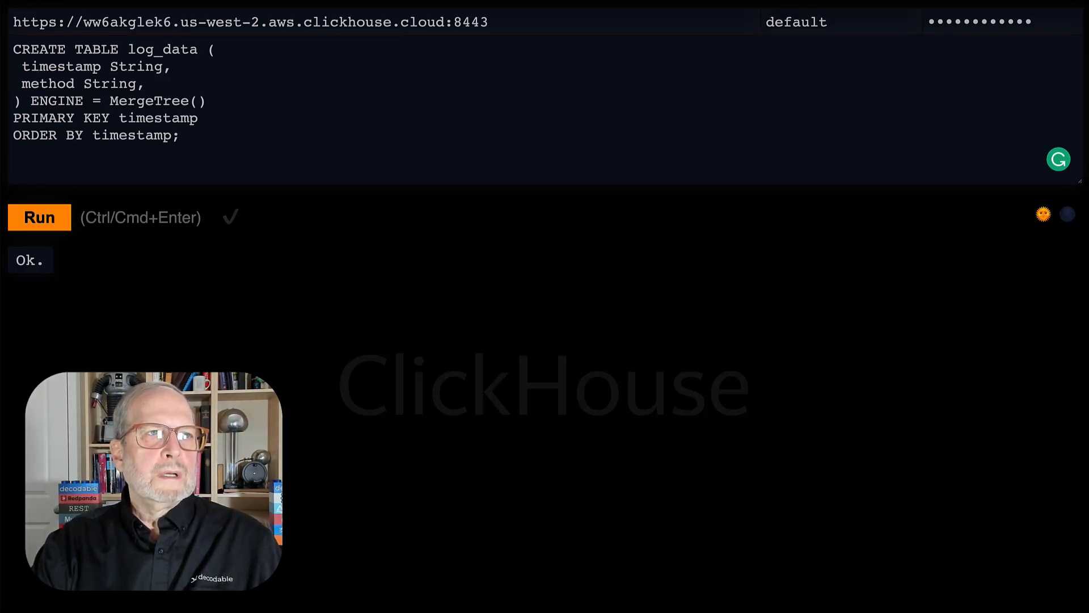
Replace the table creation statement with SELECT count(*) FROM log_data; and run it
drag(181, 135, 13, 49)
right_click(137, 69)
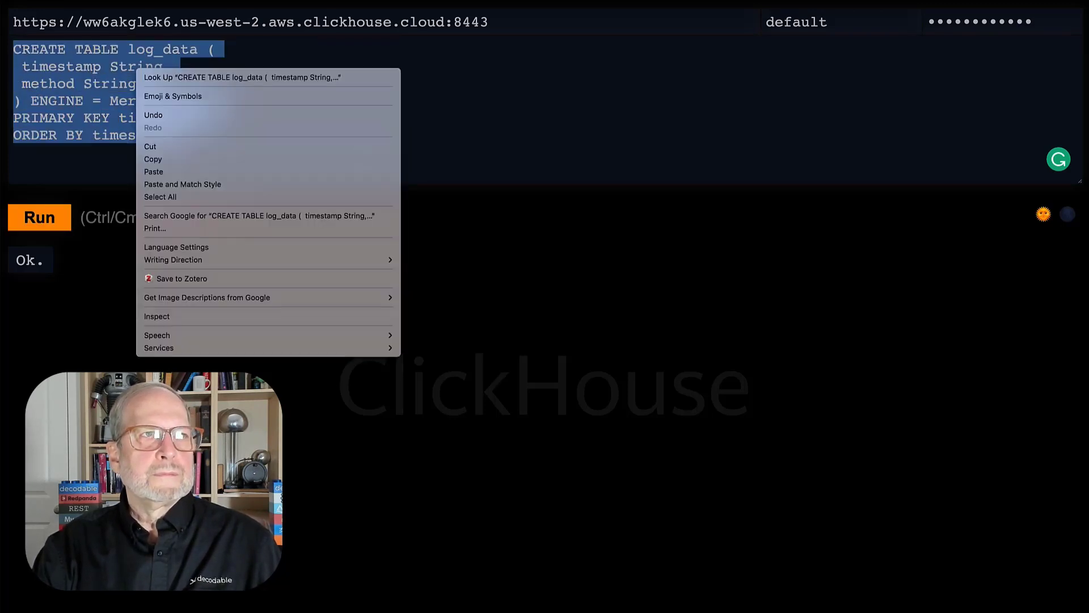
click(154, 171)
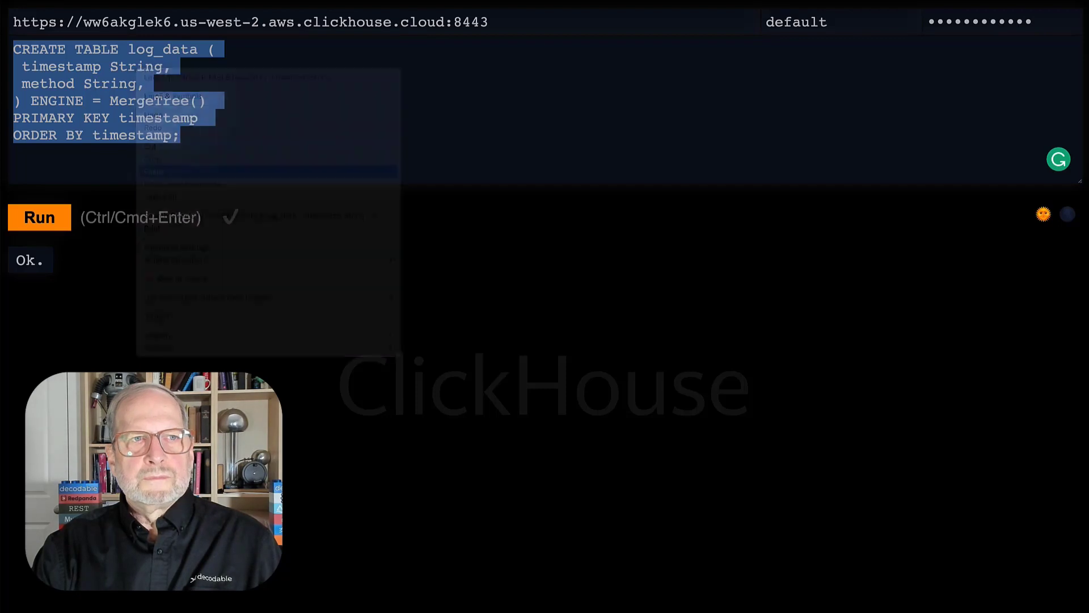
key(super+Return)
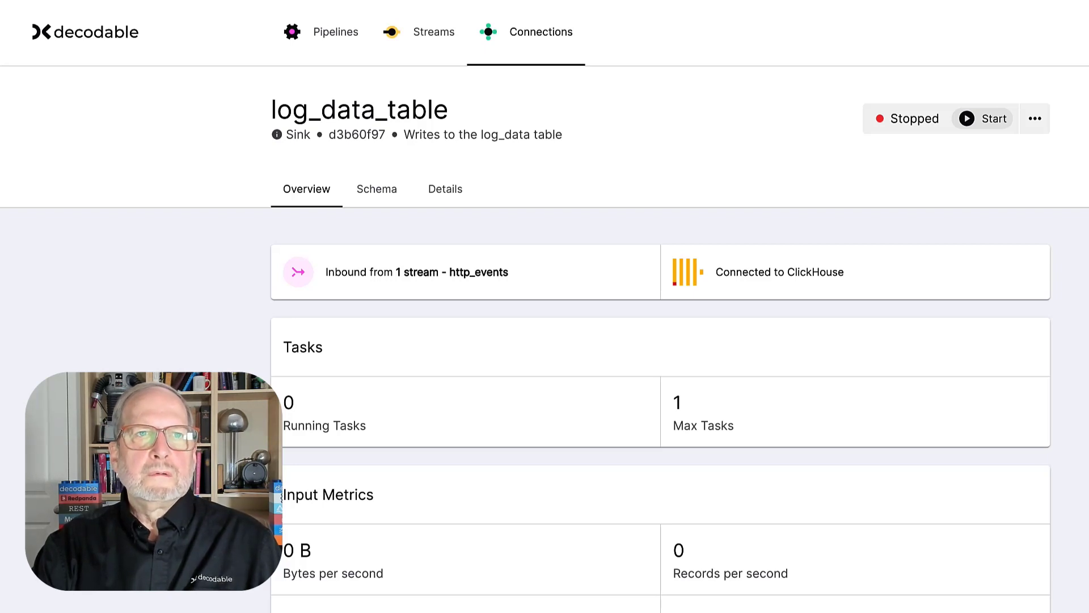
Switch to Decodable and start the log_data_table connection with Force enabled and the starting position set to Earliest
click(994, 120)
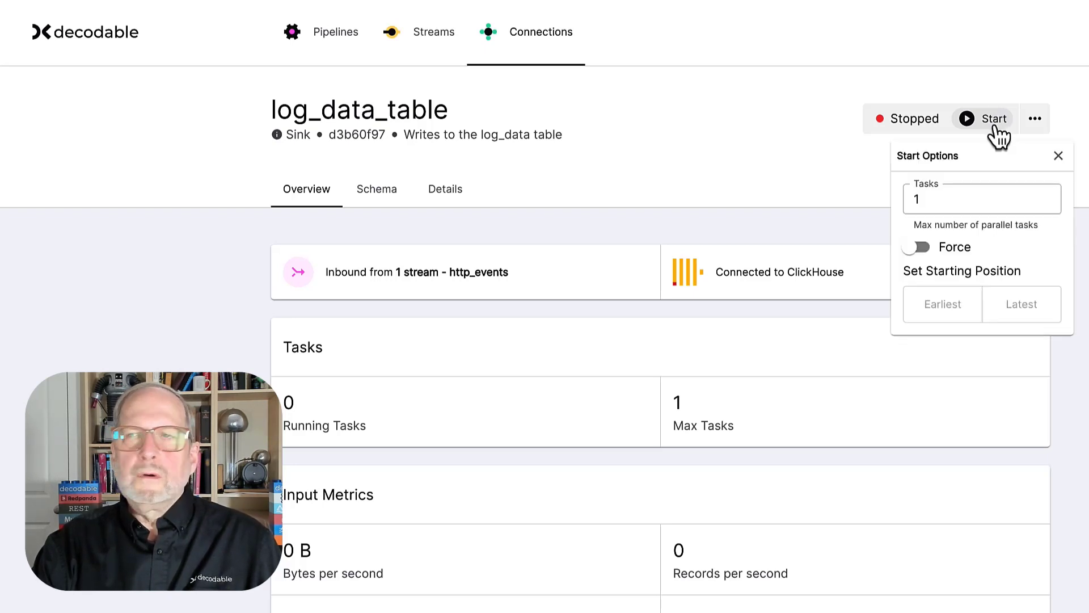
click(918, 248)
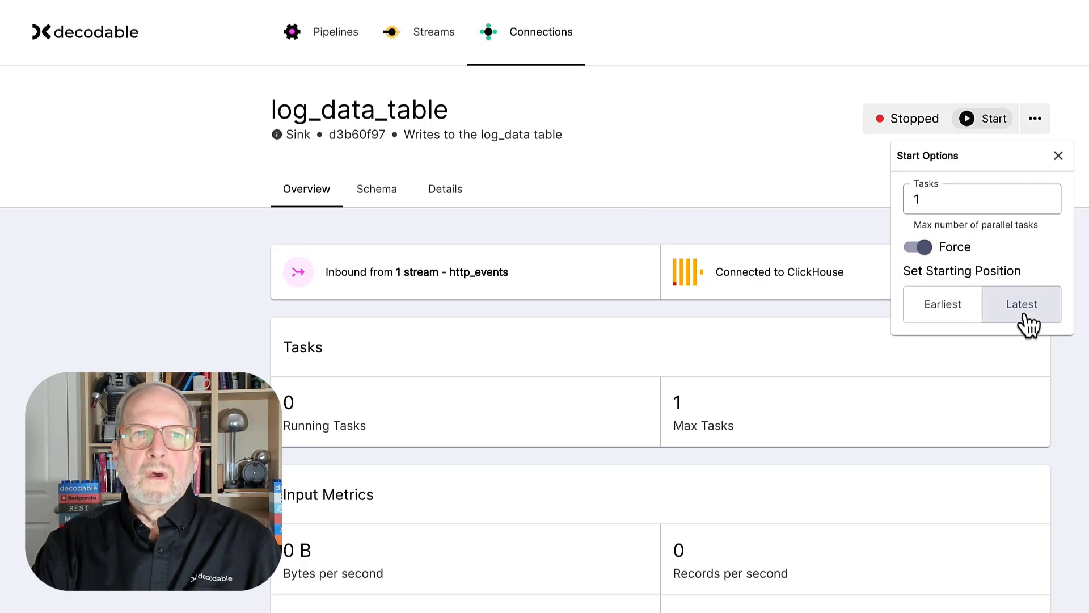
click(941, 317)
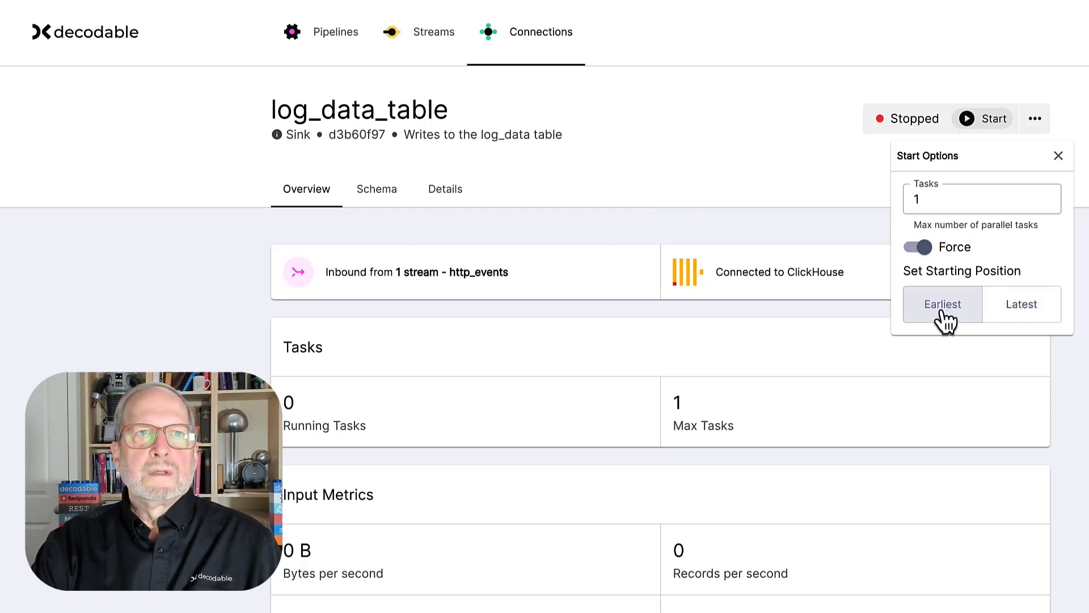
click(993, 121)
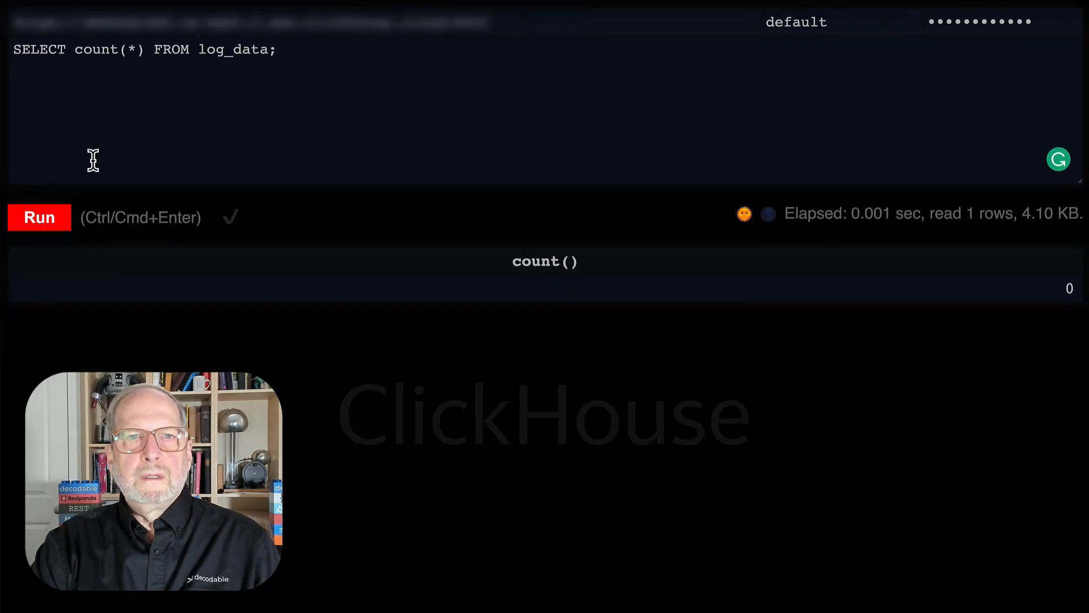
In the ClickHouse console, rerun the row count on log_data, then change the query to SELECT * FROM log_data; and run it
click(40, 228)
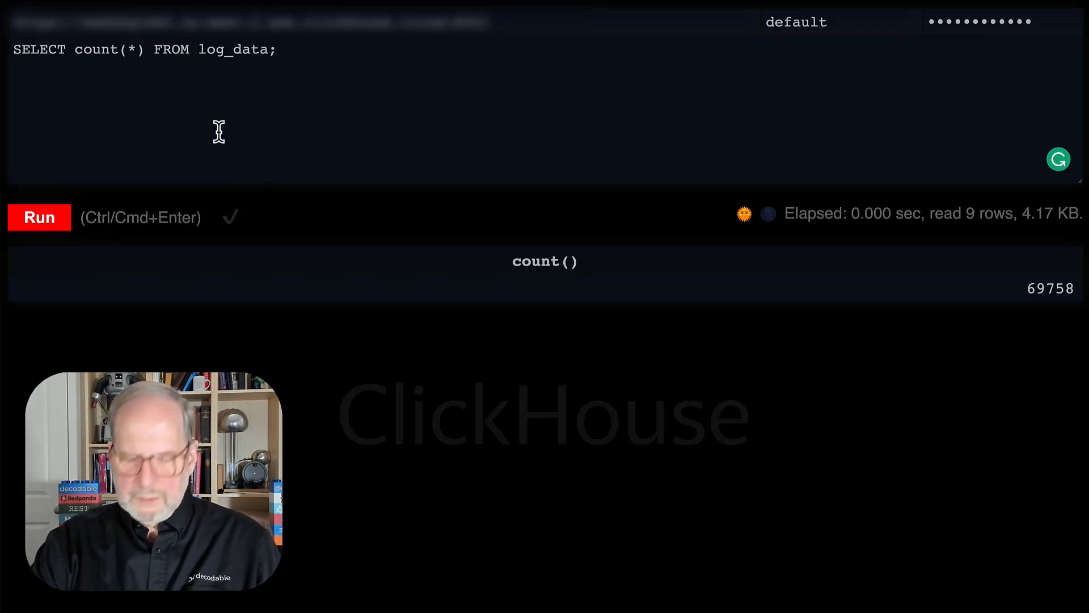
click(145, 50)
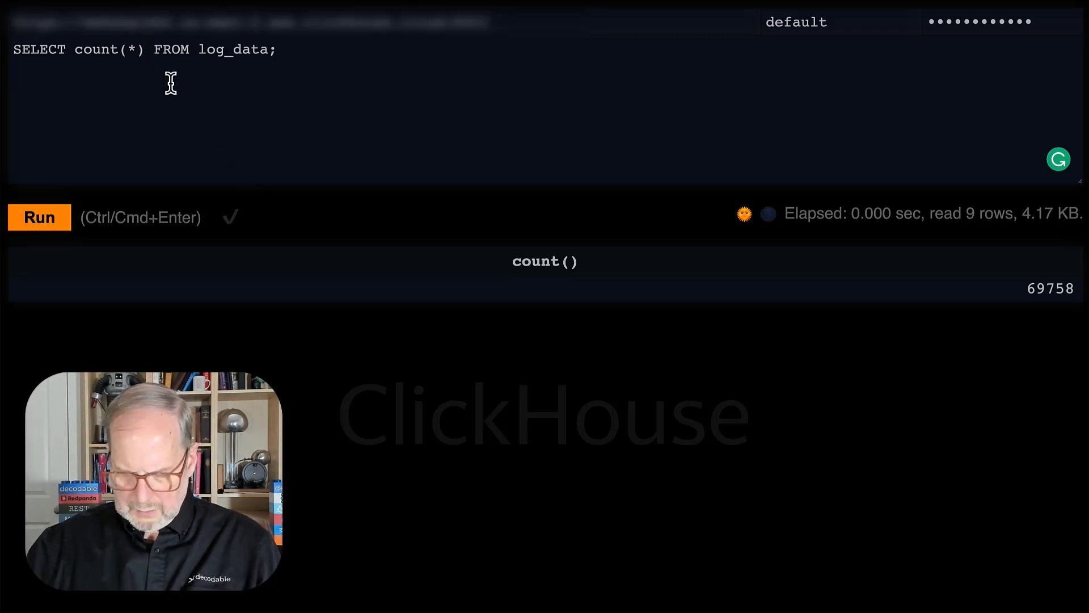
key(BackSpace)
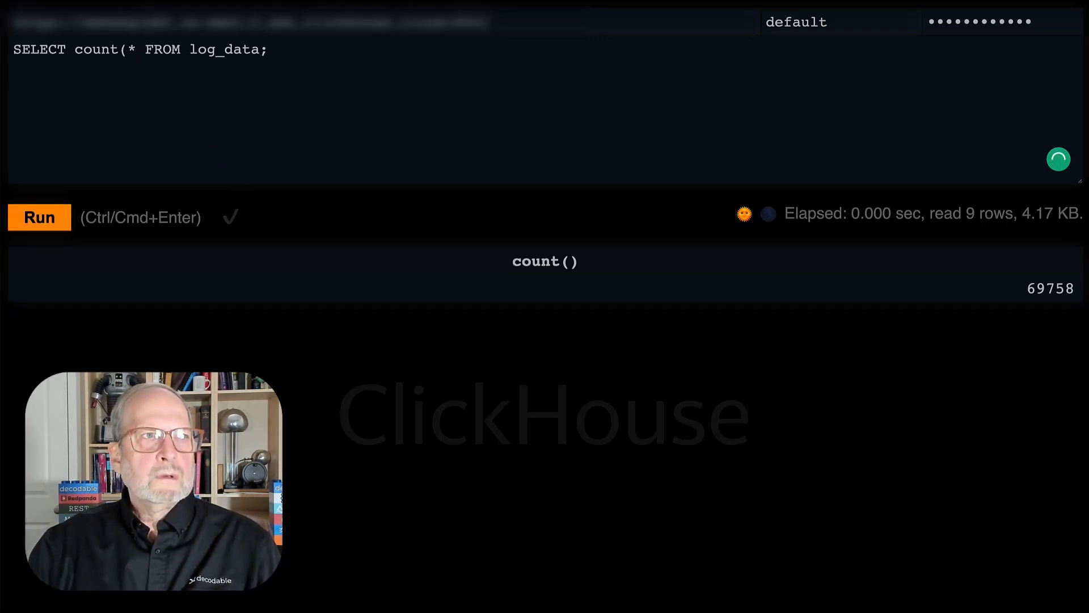
key(BackSpace)
key(BackSpace)
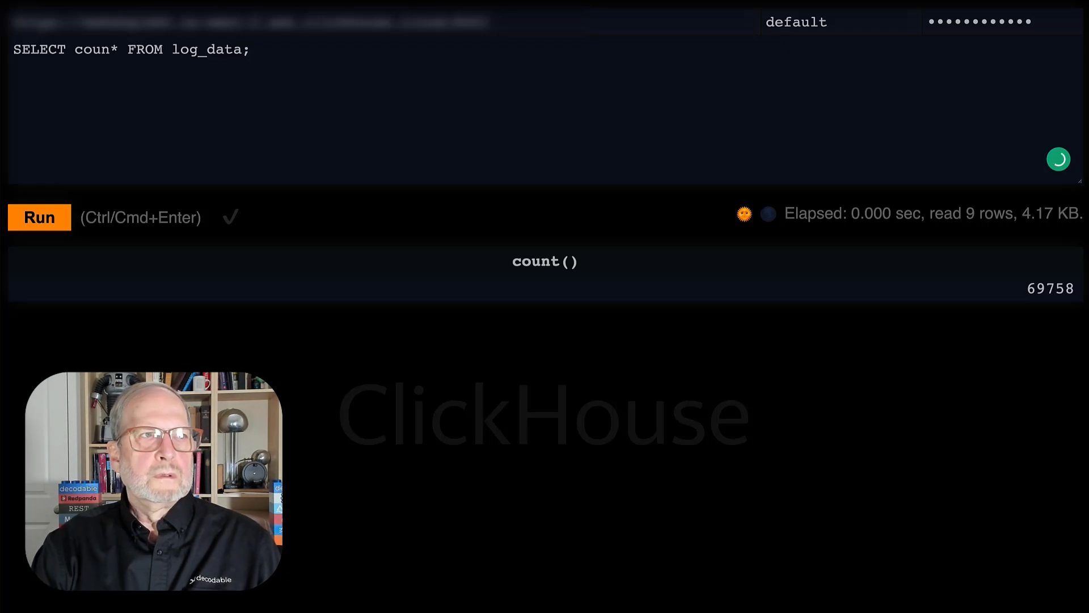
key(BackSpace)
key(BackSpace)
key(BackSpace)
key(BackSpace)
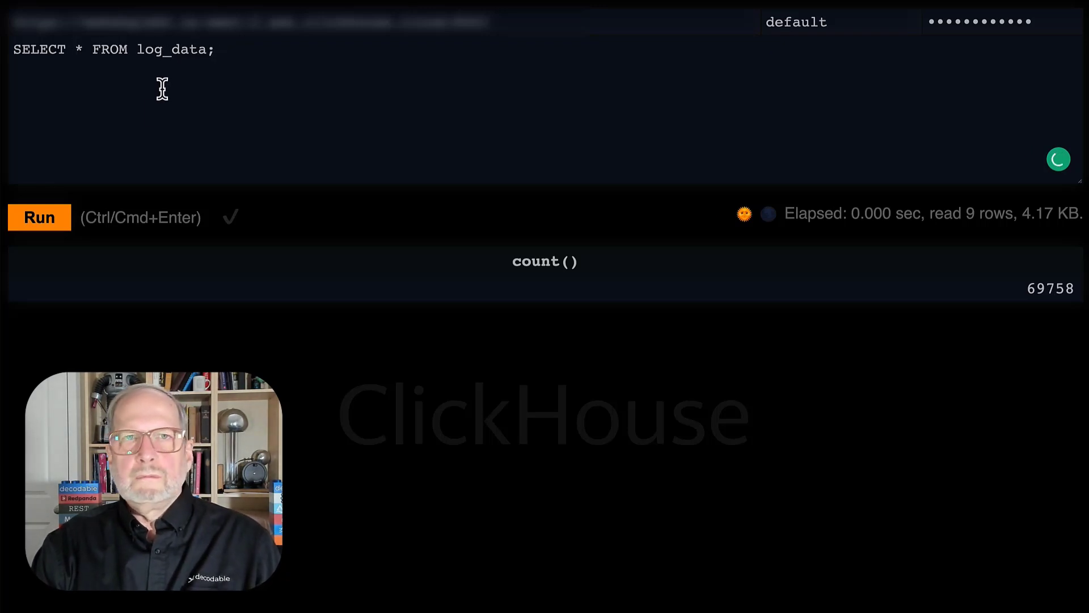
click(52, 229)
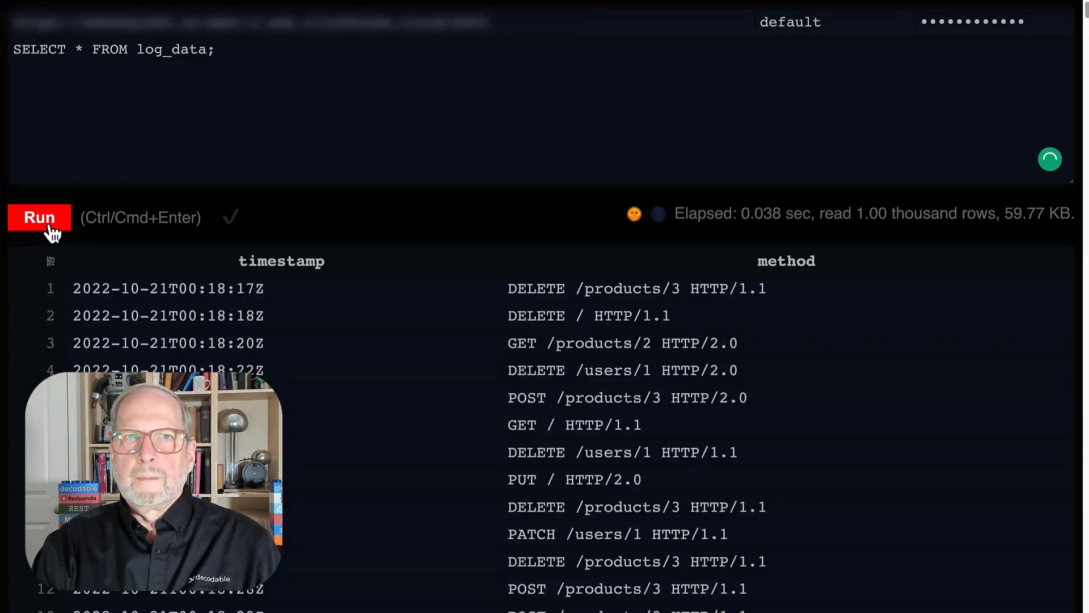